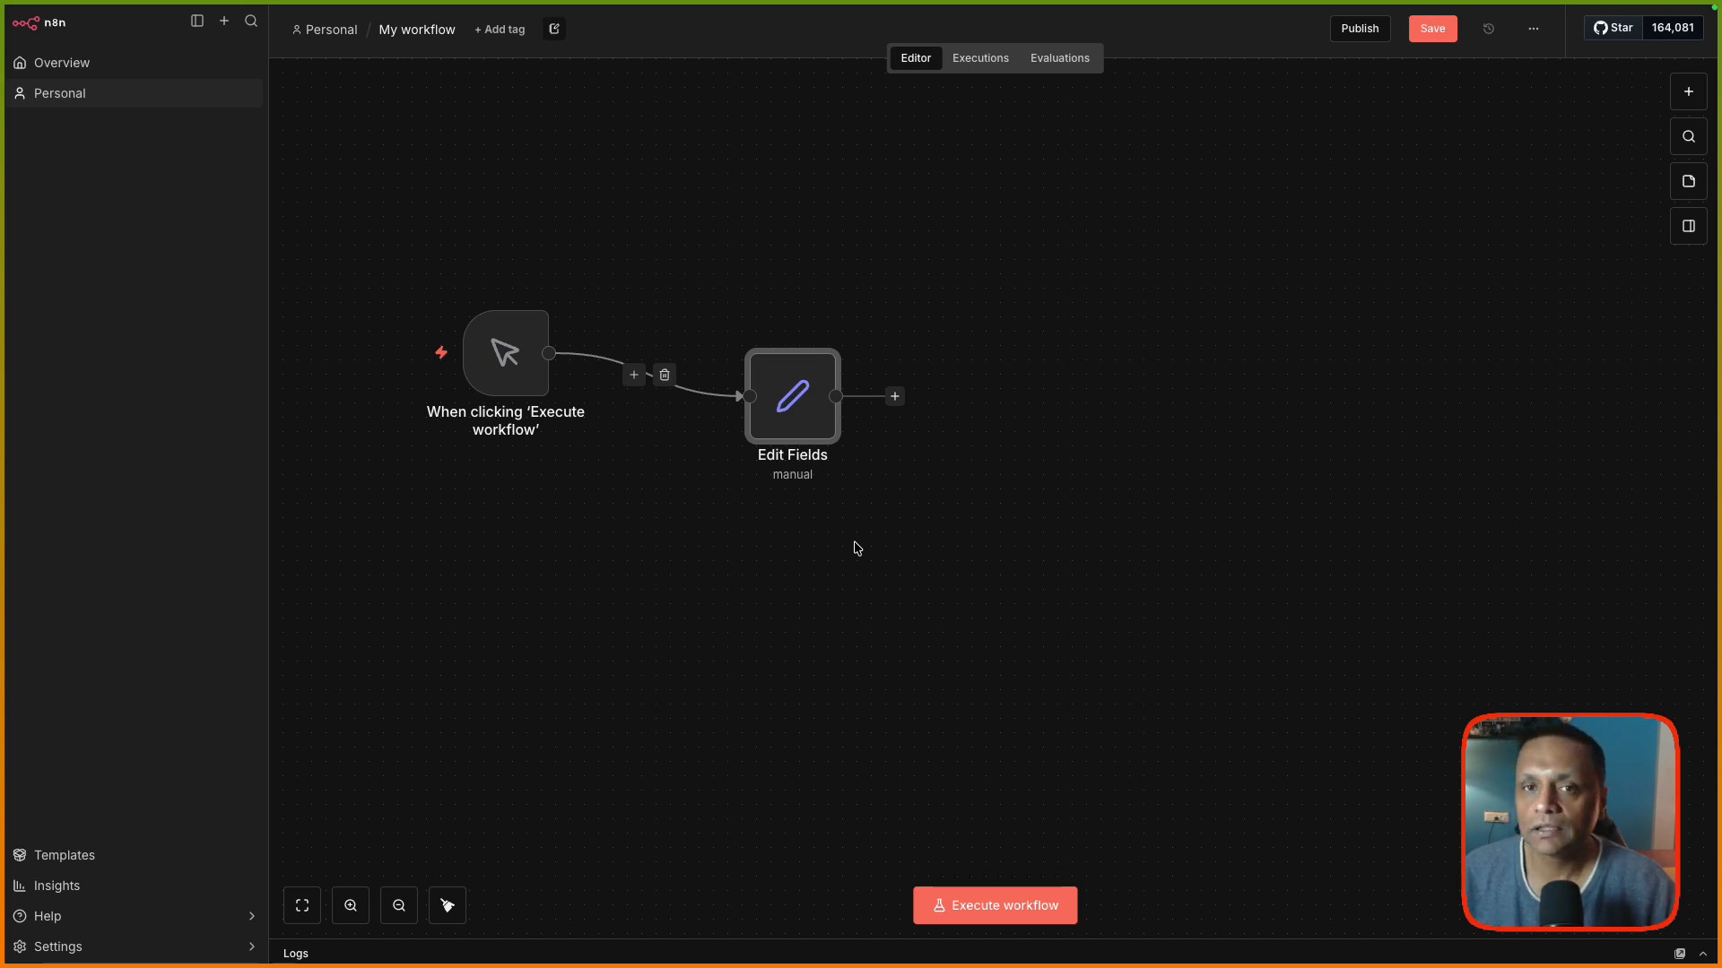
Delete the existing Edit Fields node and the manual trigger node from the workflow canvas.
scroll(855, 543, down, 1)
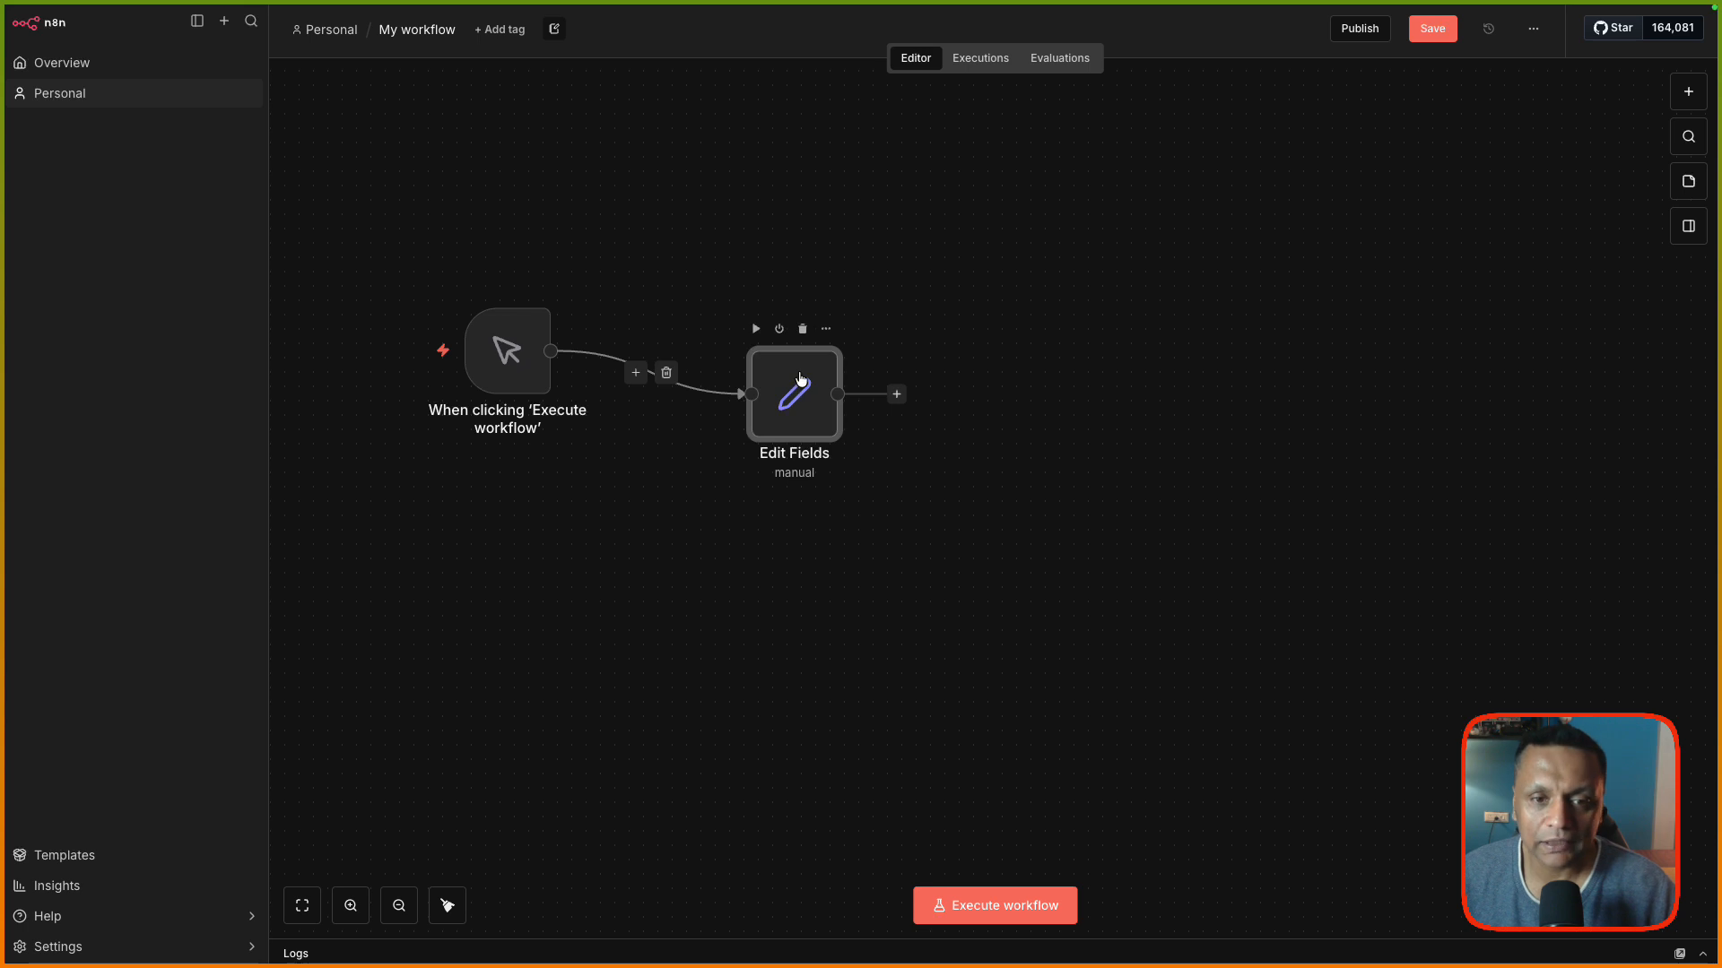
click(800, 332)
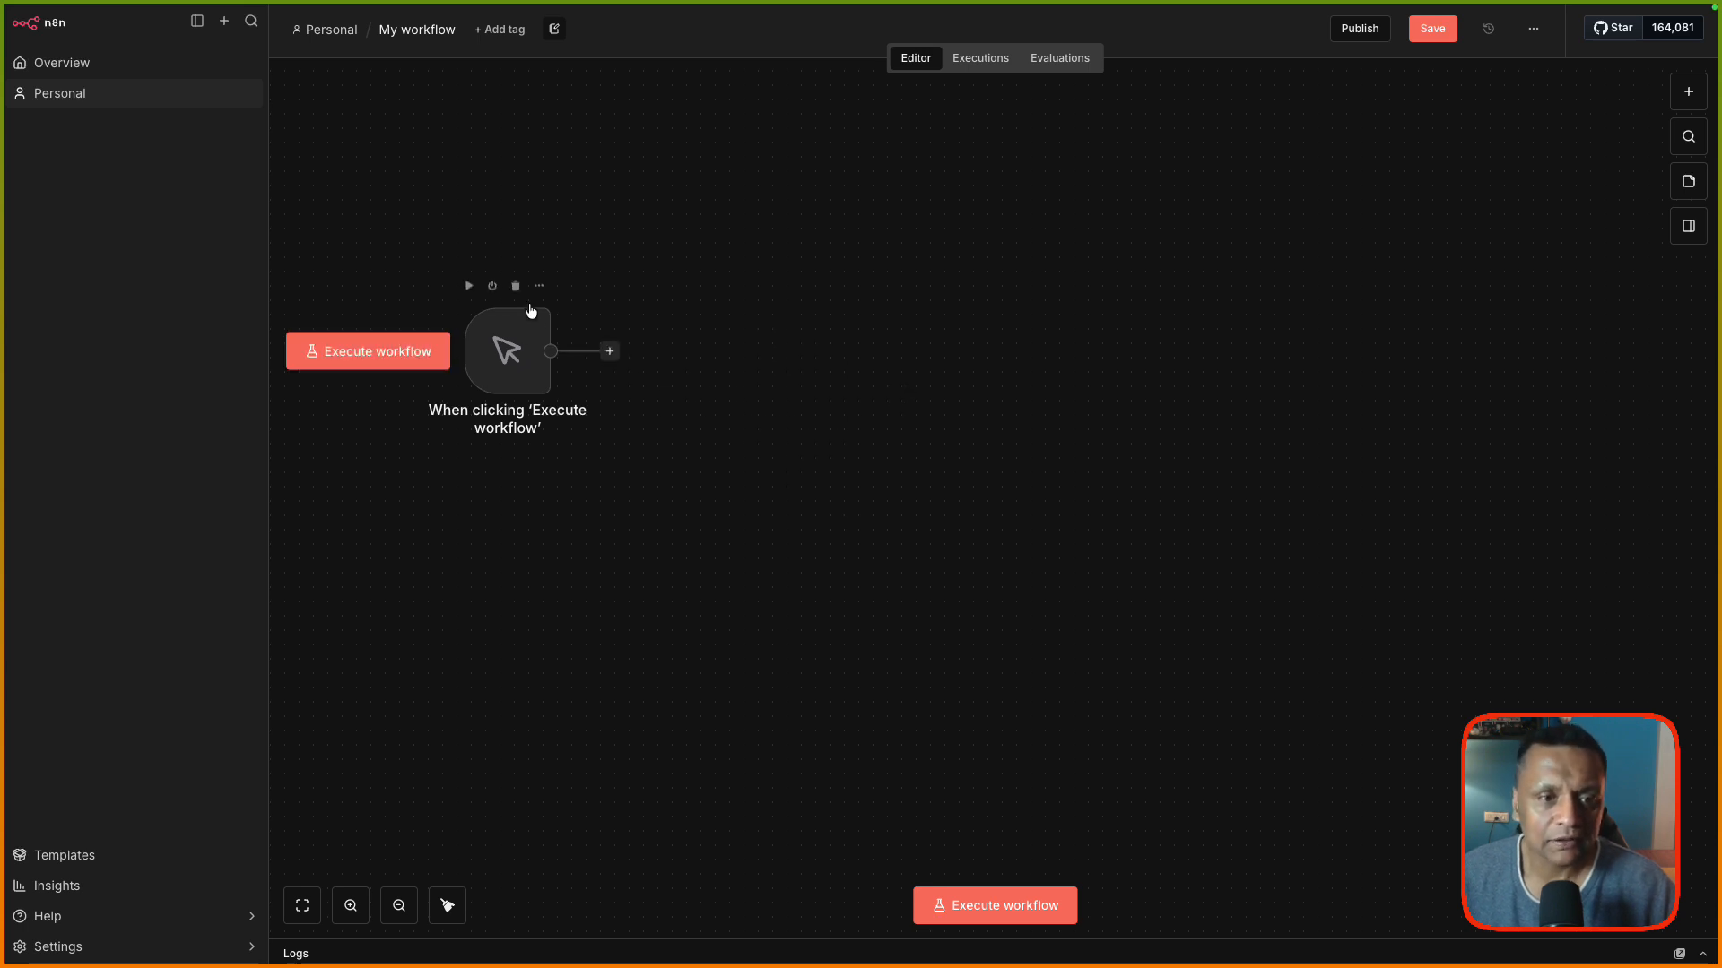
click(514, 287)
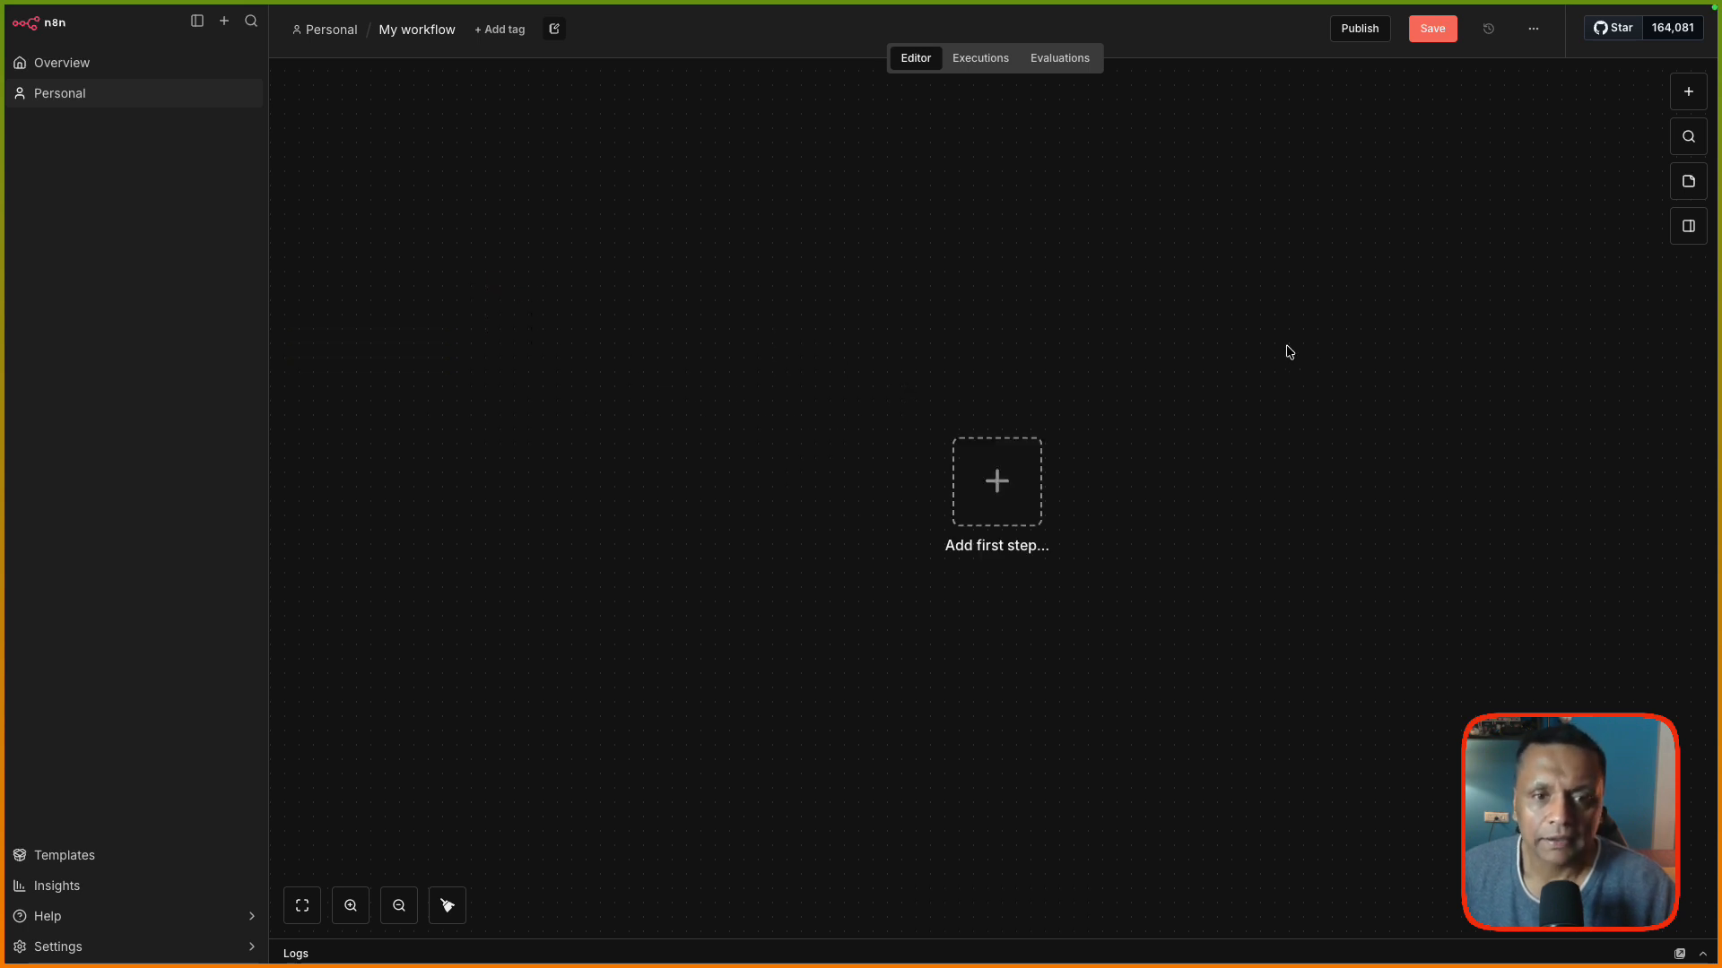
Add a manual trigger as the workflow's first step and move it up and left on the canvas.
click(1014, 484)
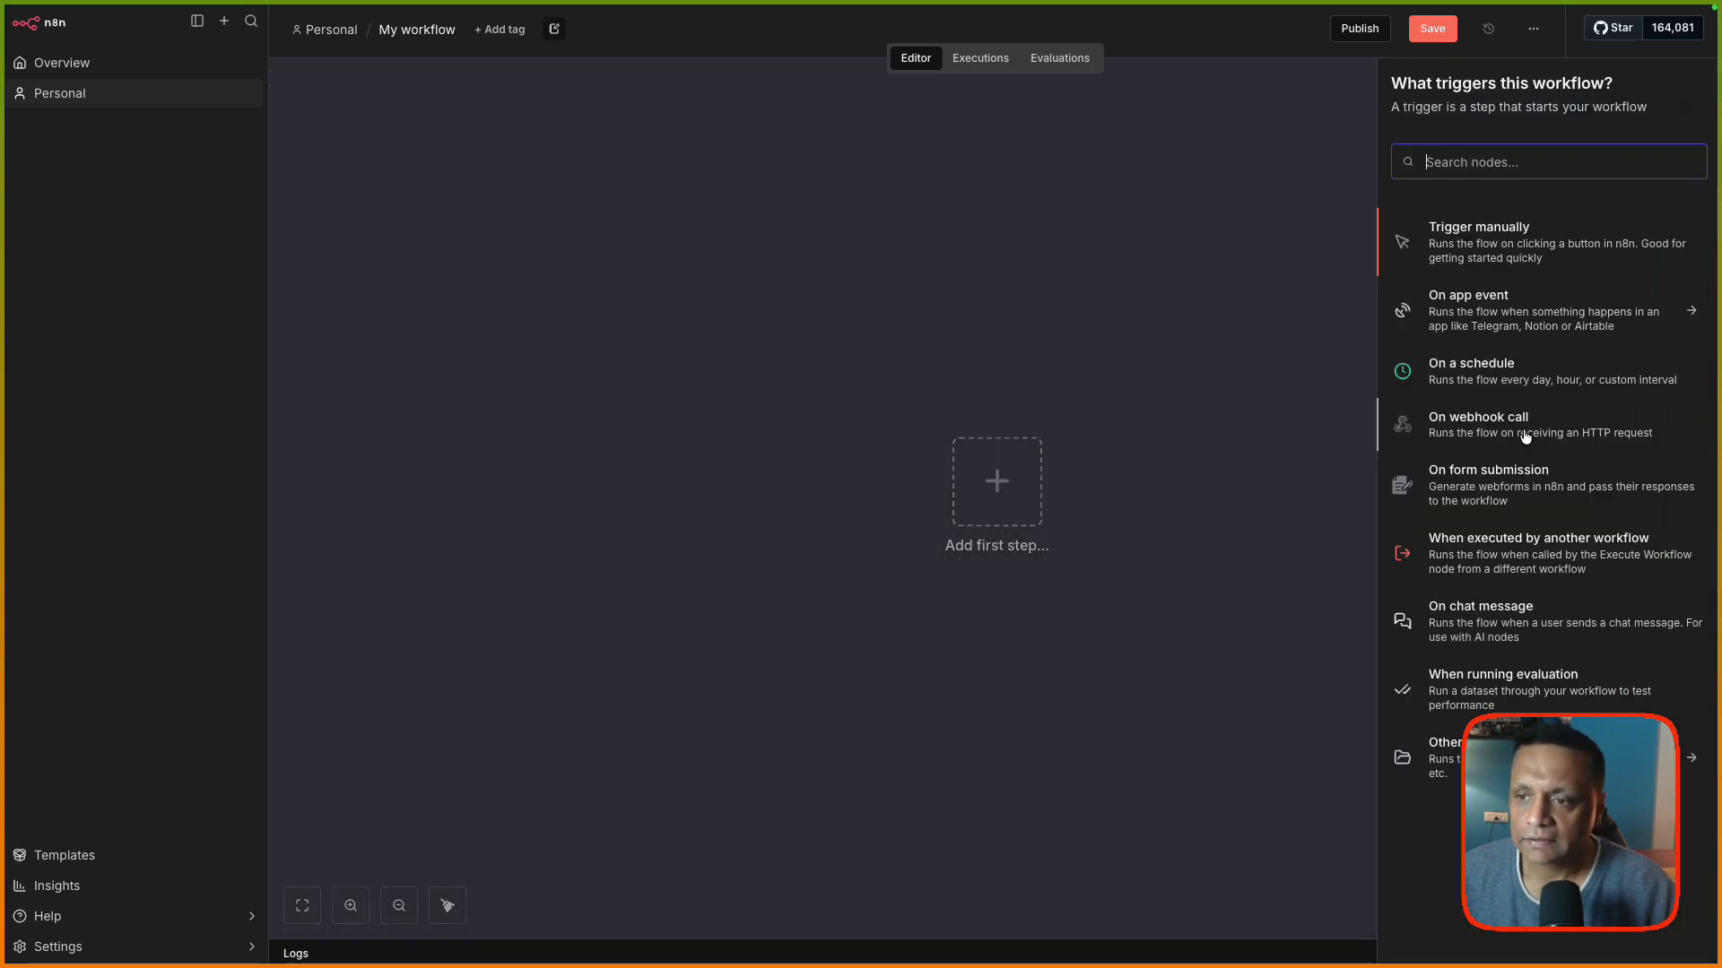
click(1479, 237)
drag(995, 506, 638, 361)
Add an Edit Fields (Set) node connected after the manual trigger.
click(737, 352)
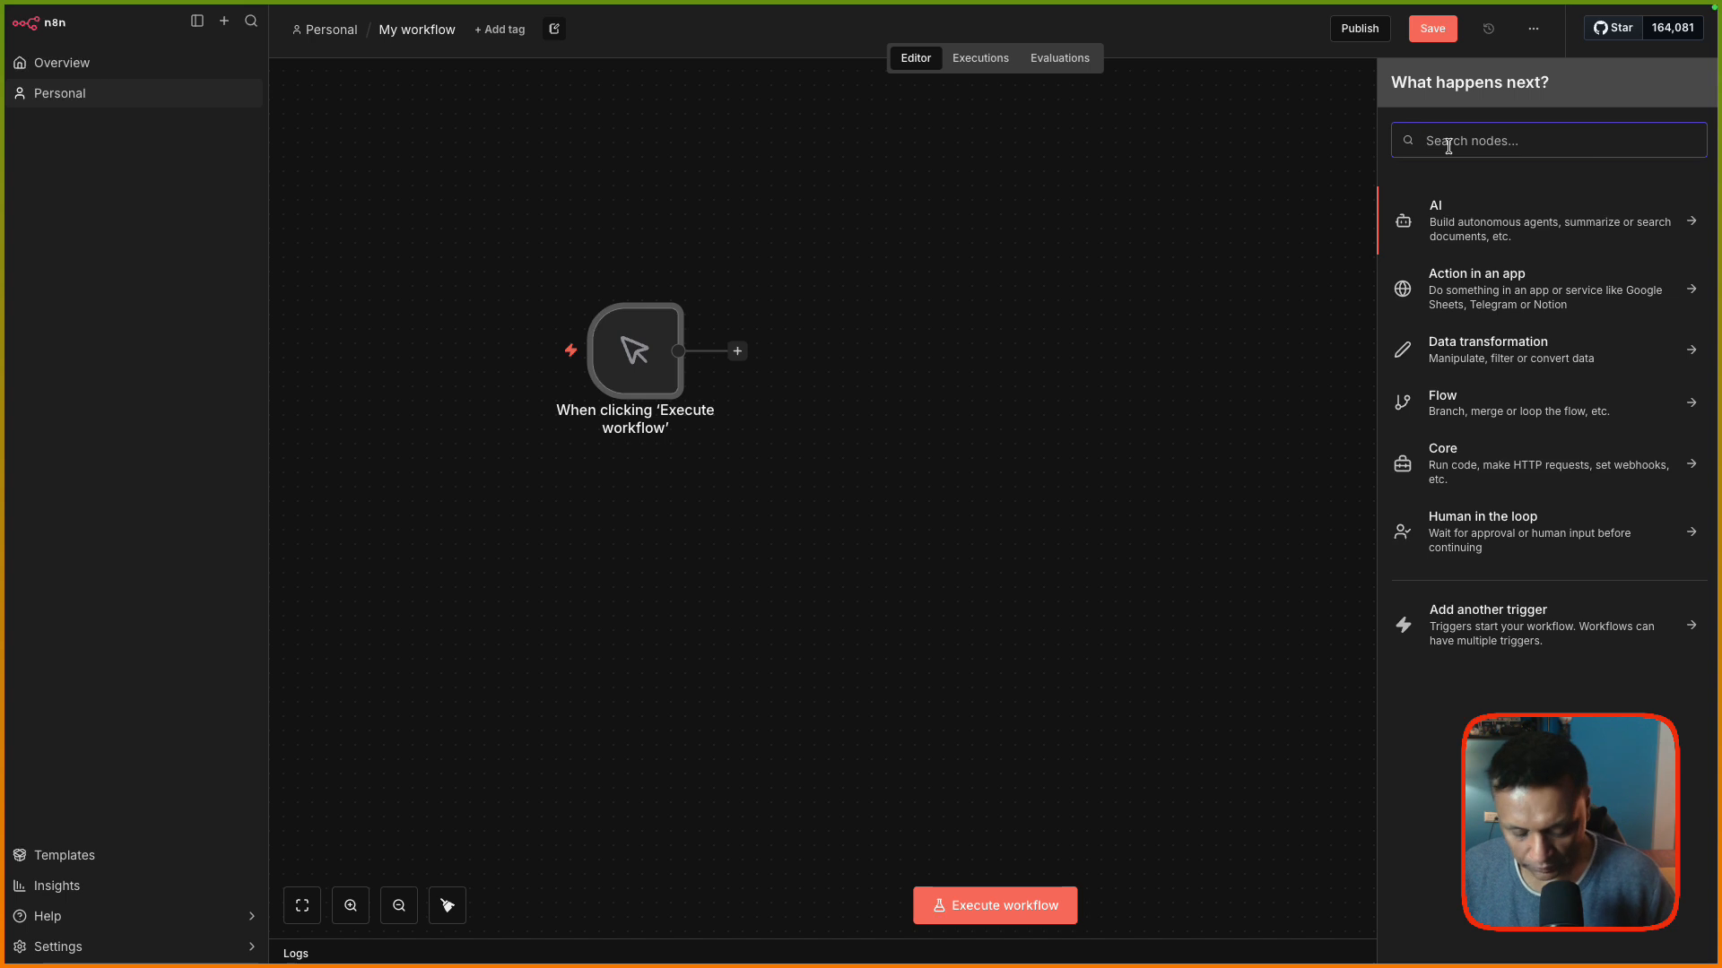
text(set)
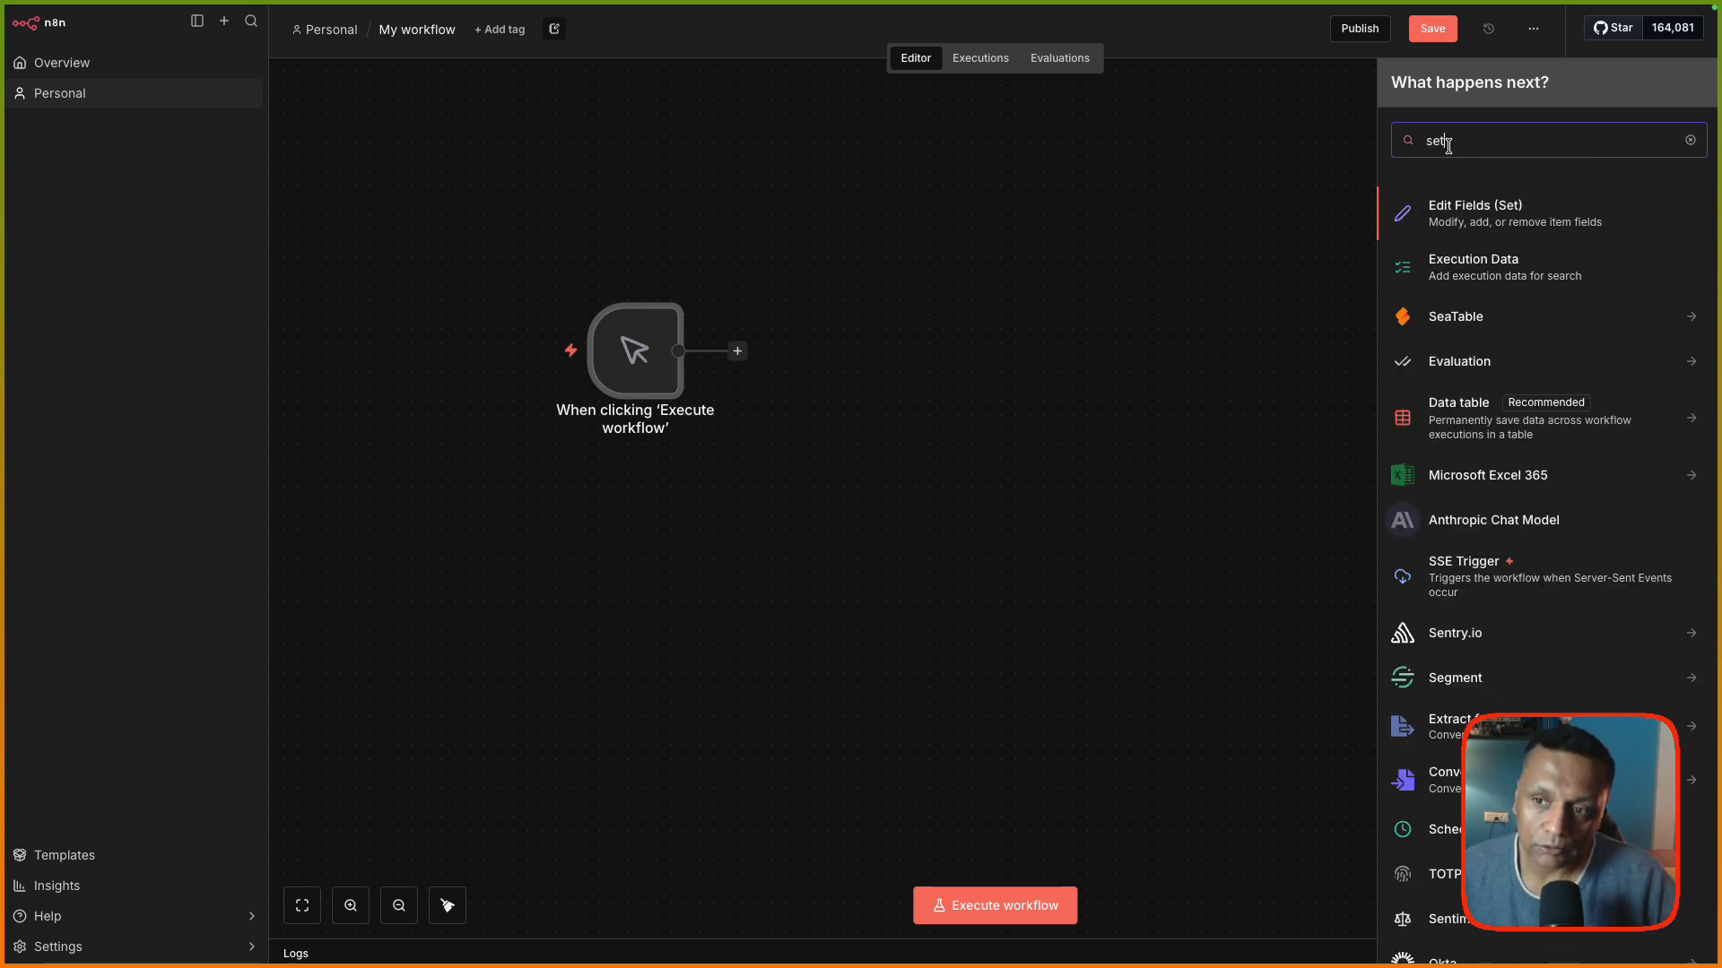
click(1479, 225)
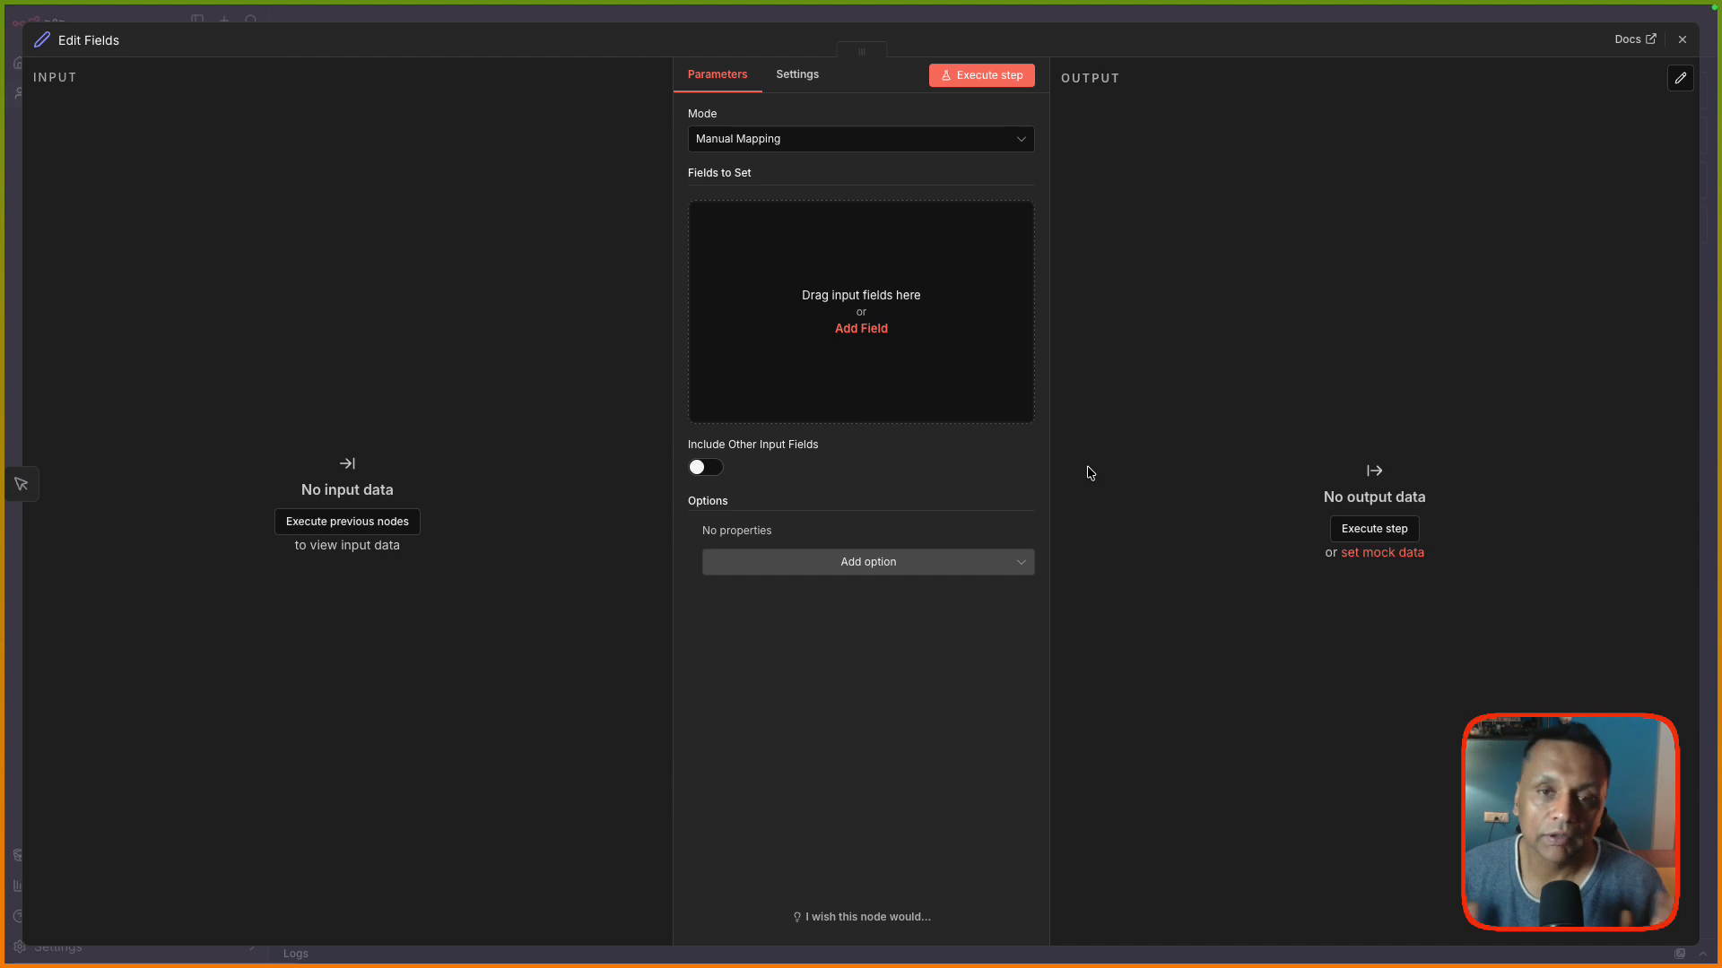
Add a string field named status with the fixed value active to the Edit Fields node.
click(869, 336)
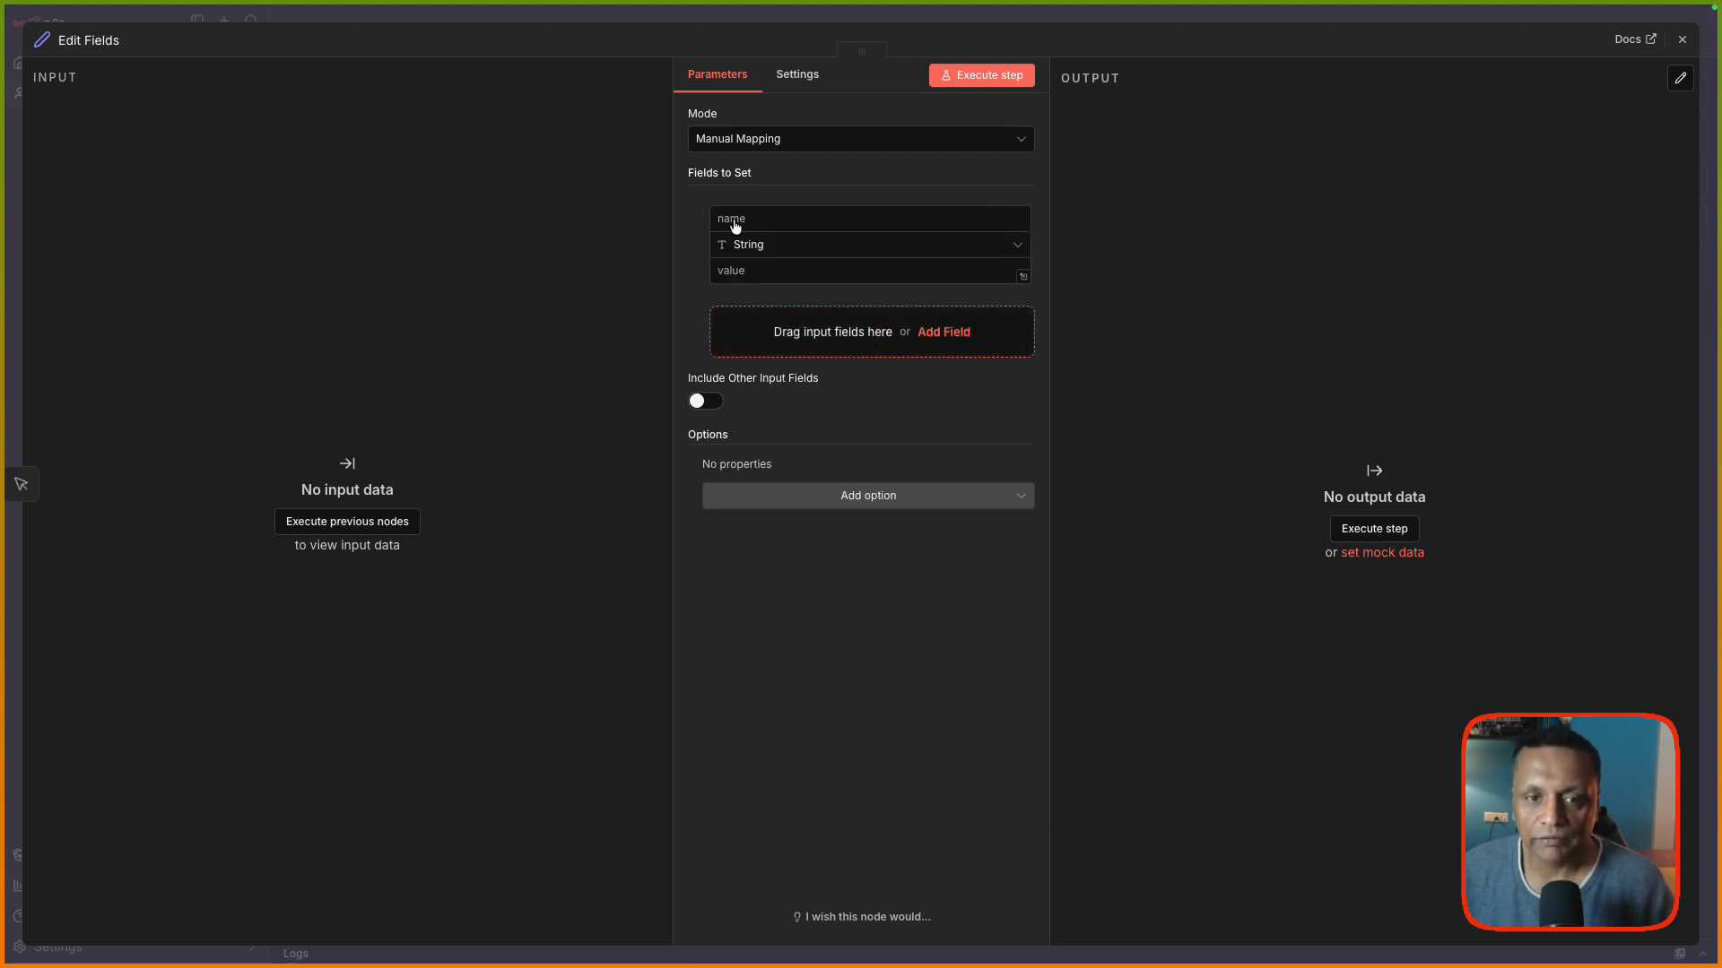
click(738, 220)
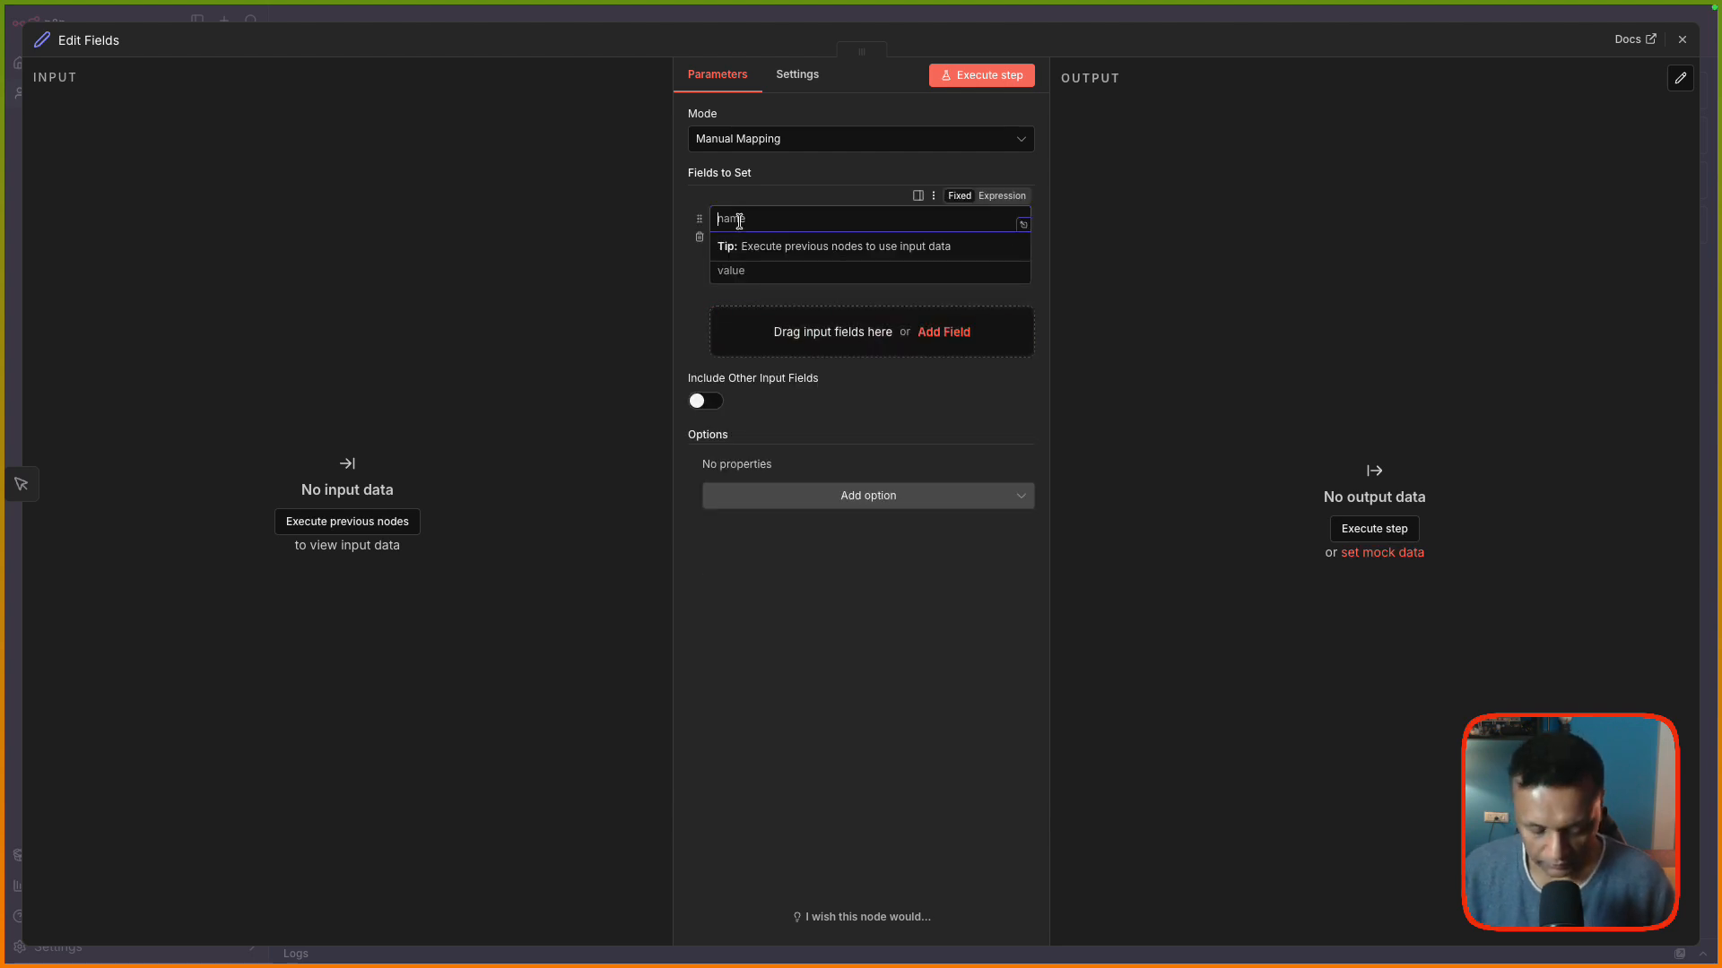
text(status)
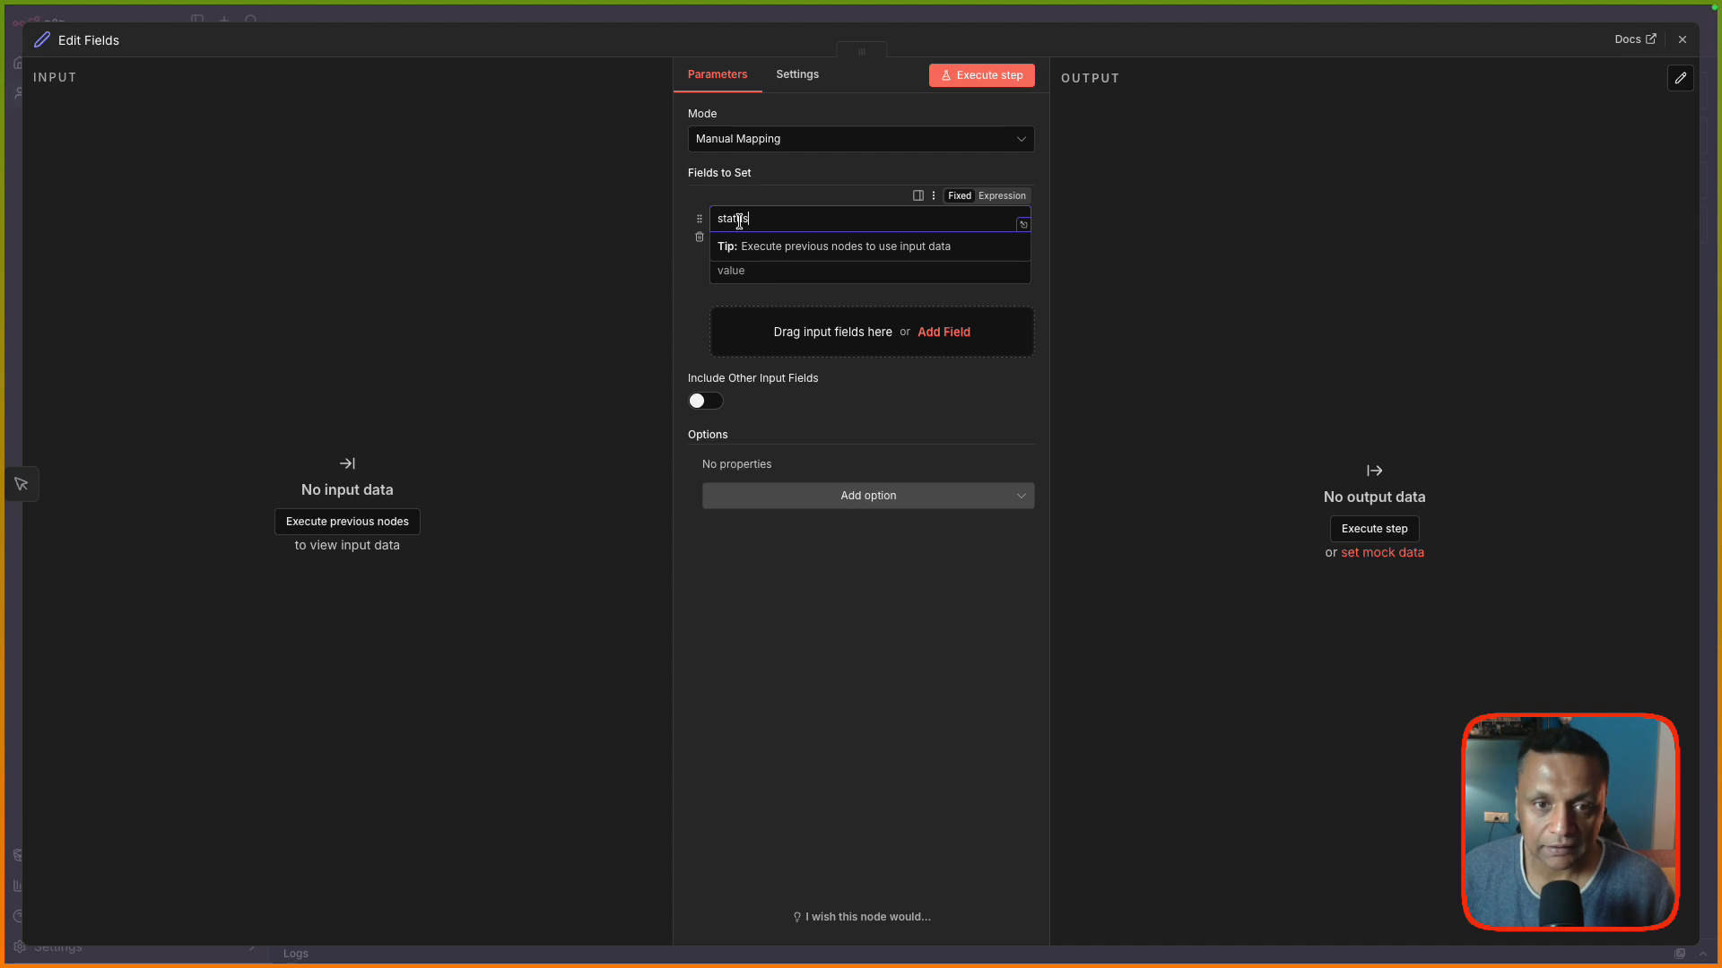
click(736, 271)
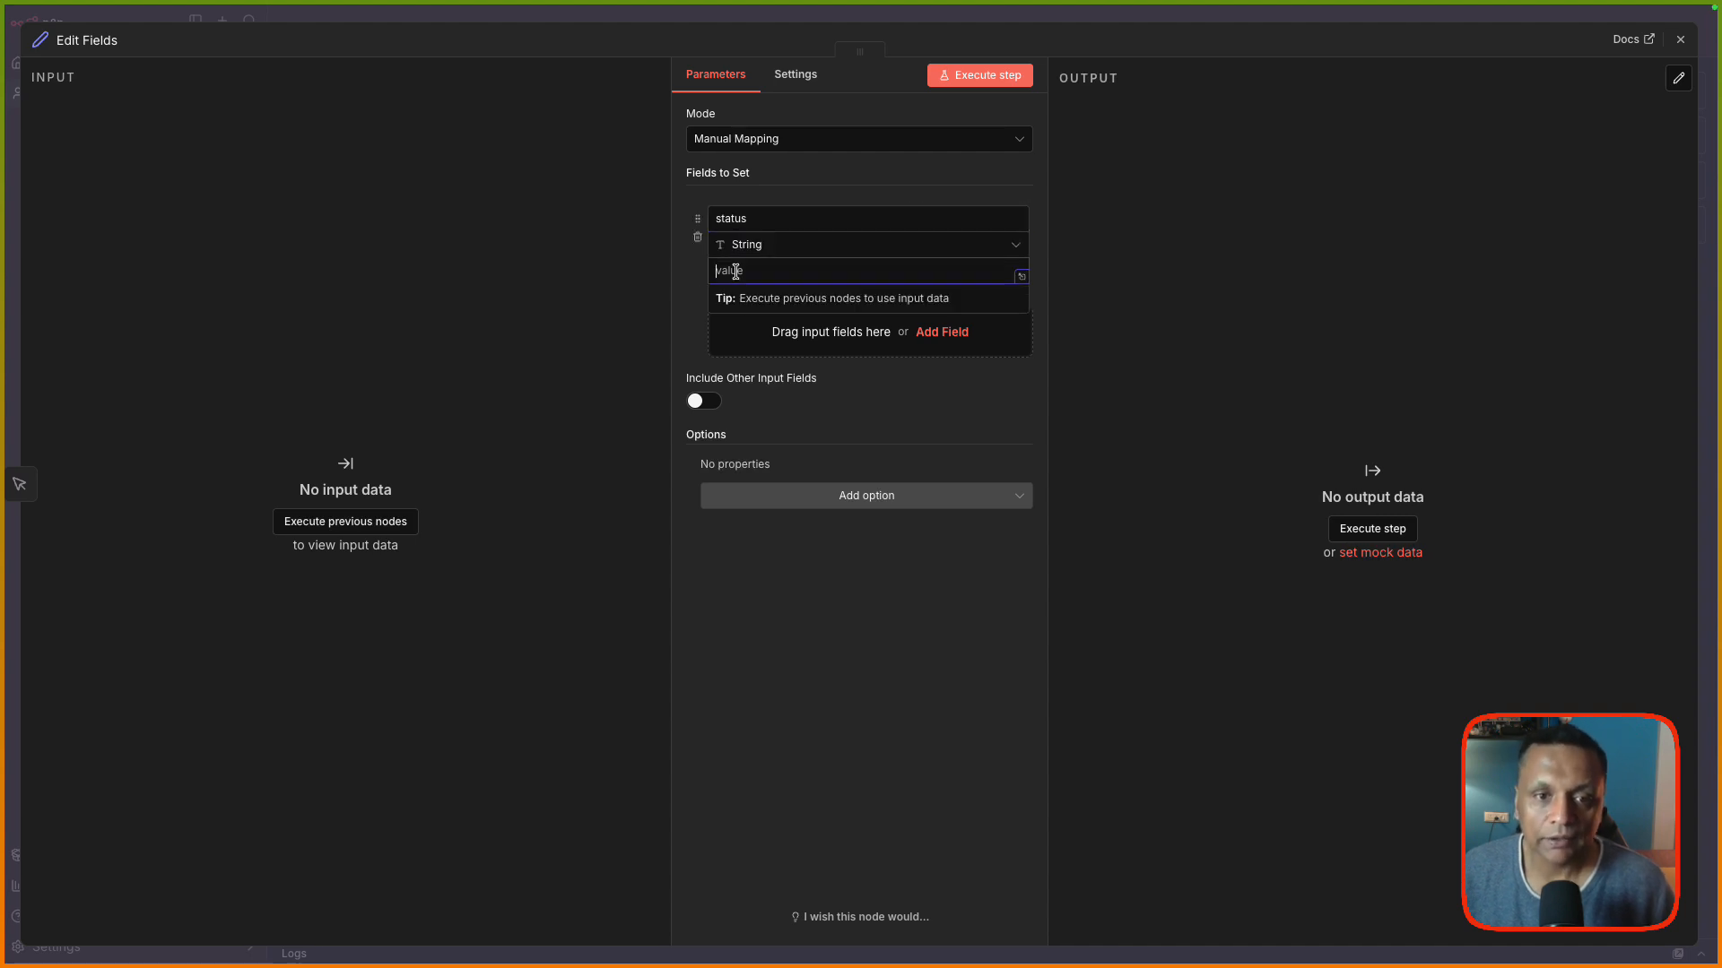
text(act)
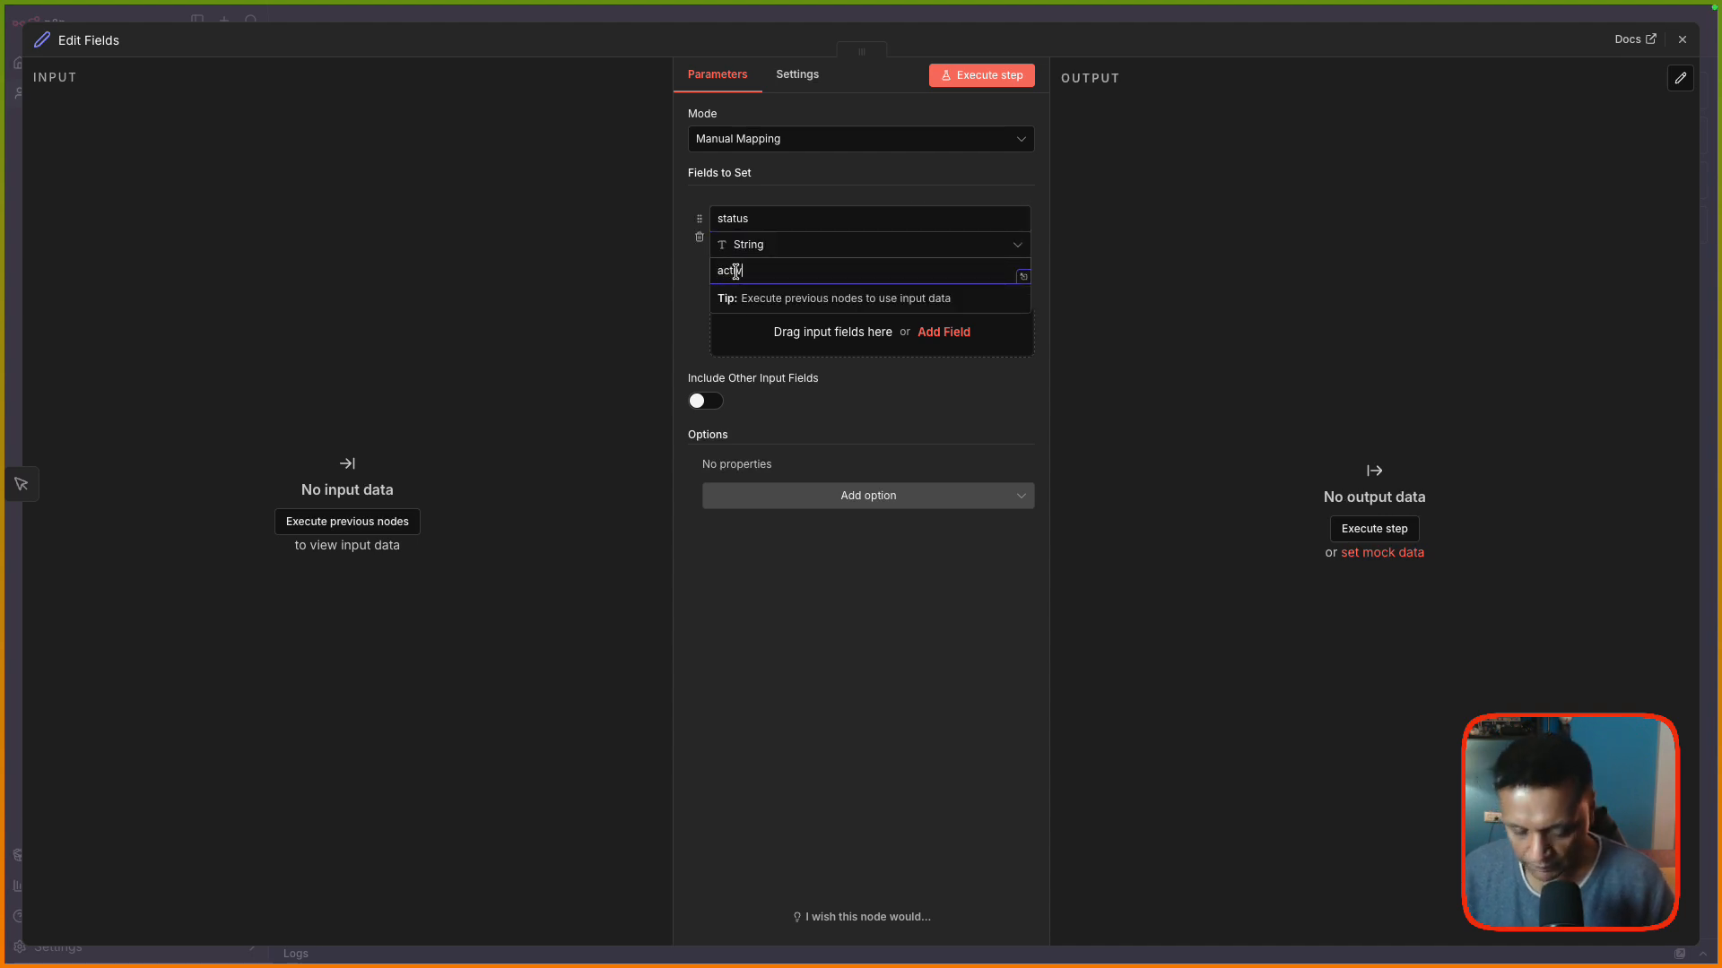
text(ive)
click(922, 678)
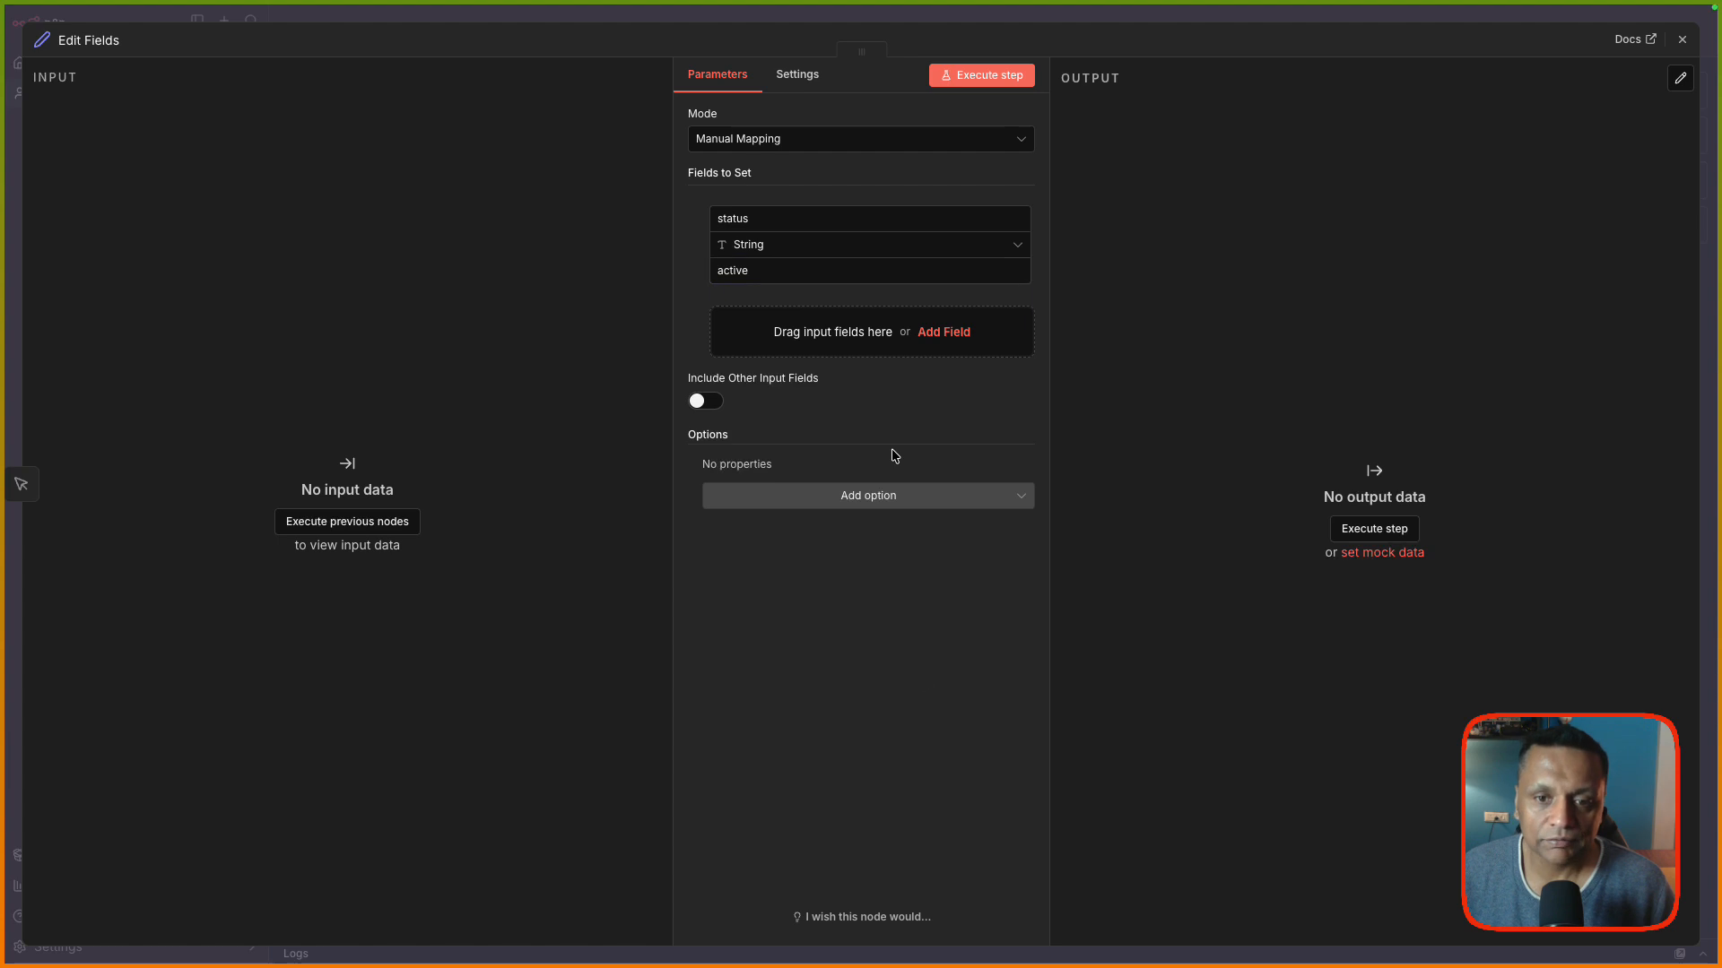
Add a string field named timestamp with the expression {{ new Date().toISOString() }}, and execute the Edit Fields step.
click(935, 333)
click(803, 326)
text(timestamp)
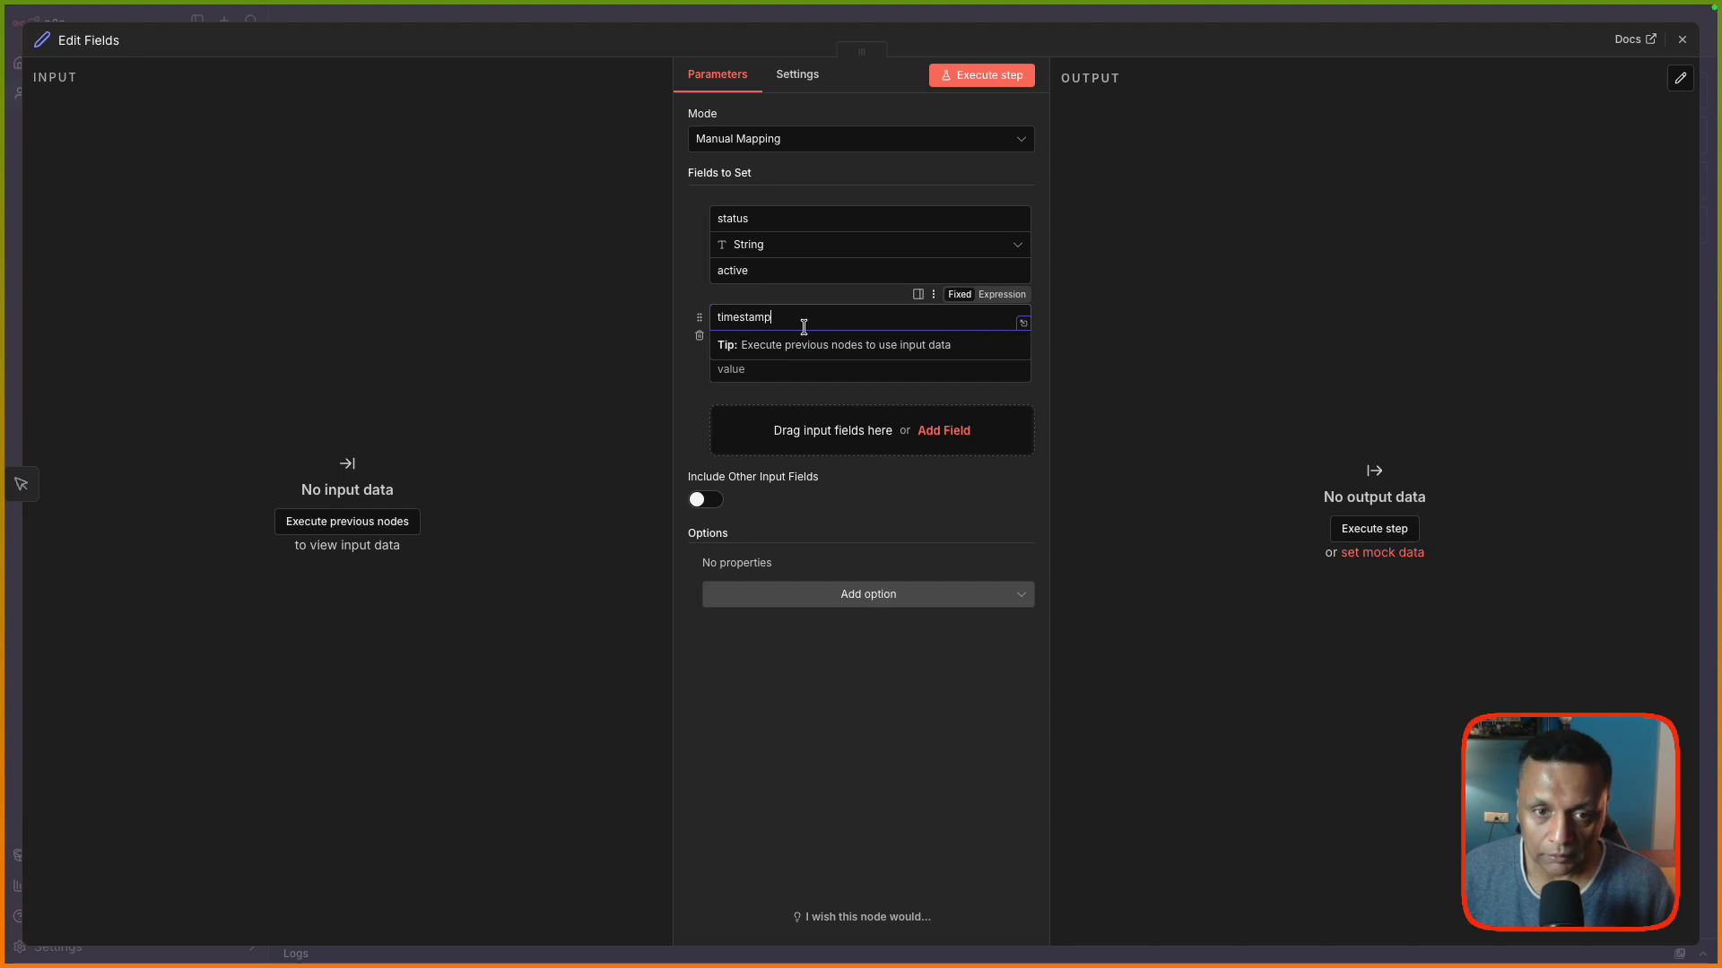
click(928, 369)
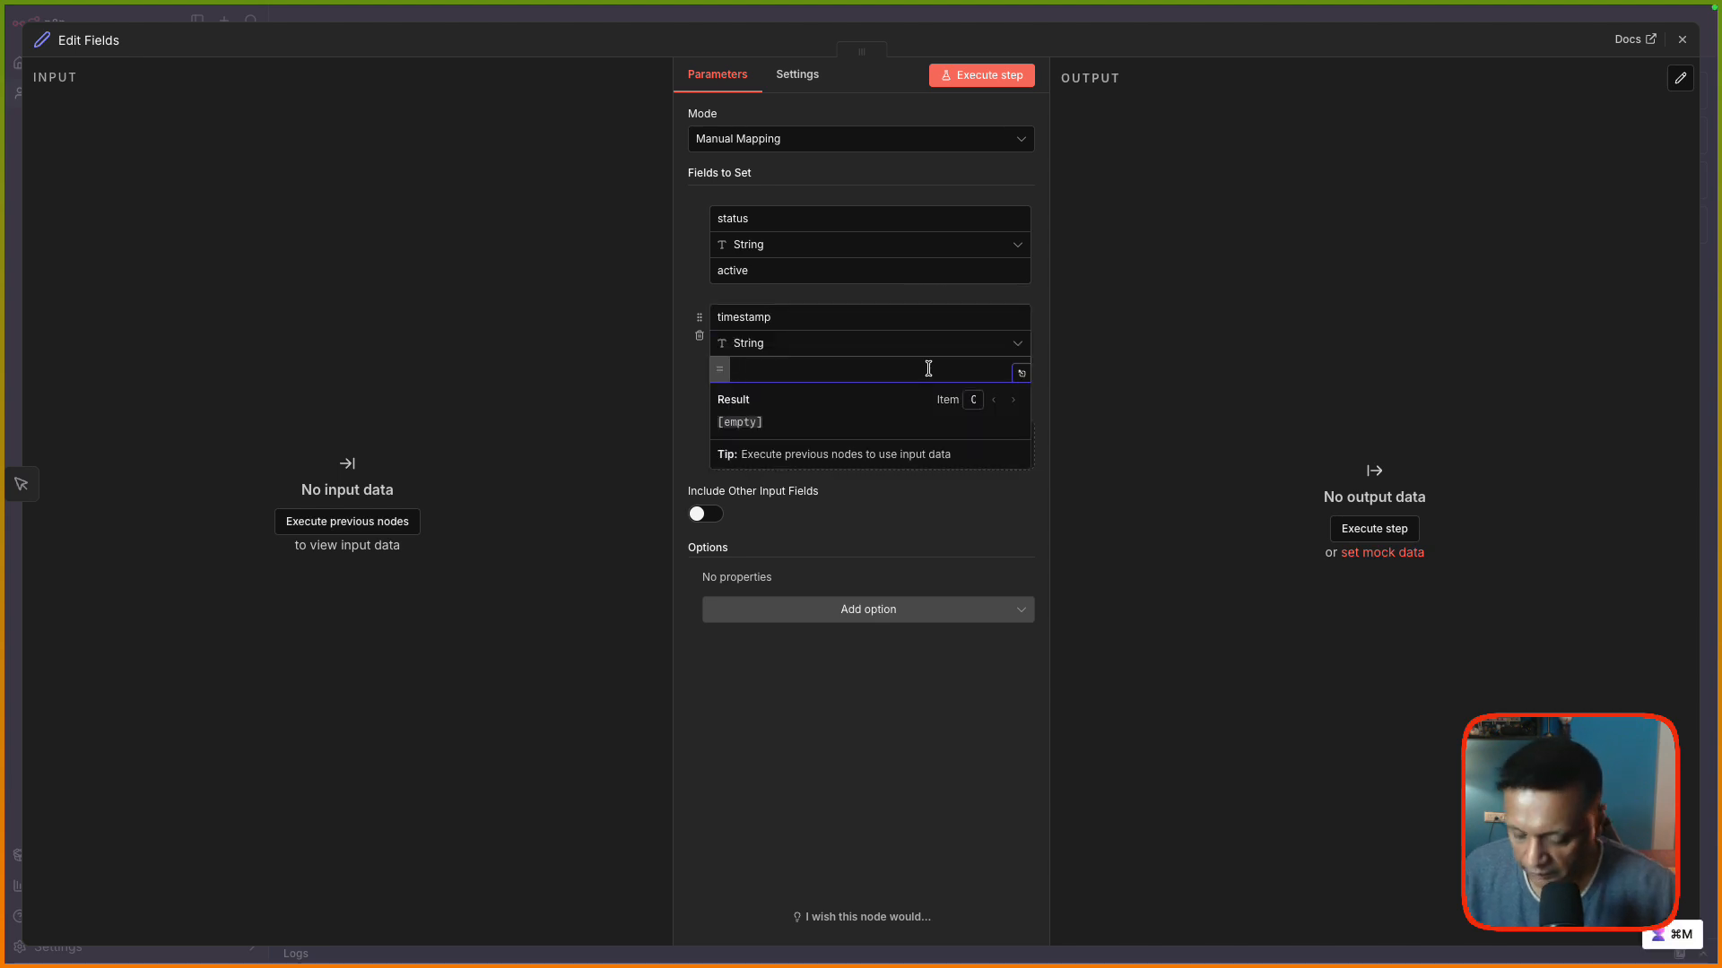
text({{ )
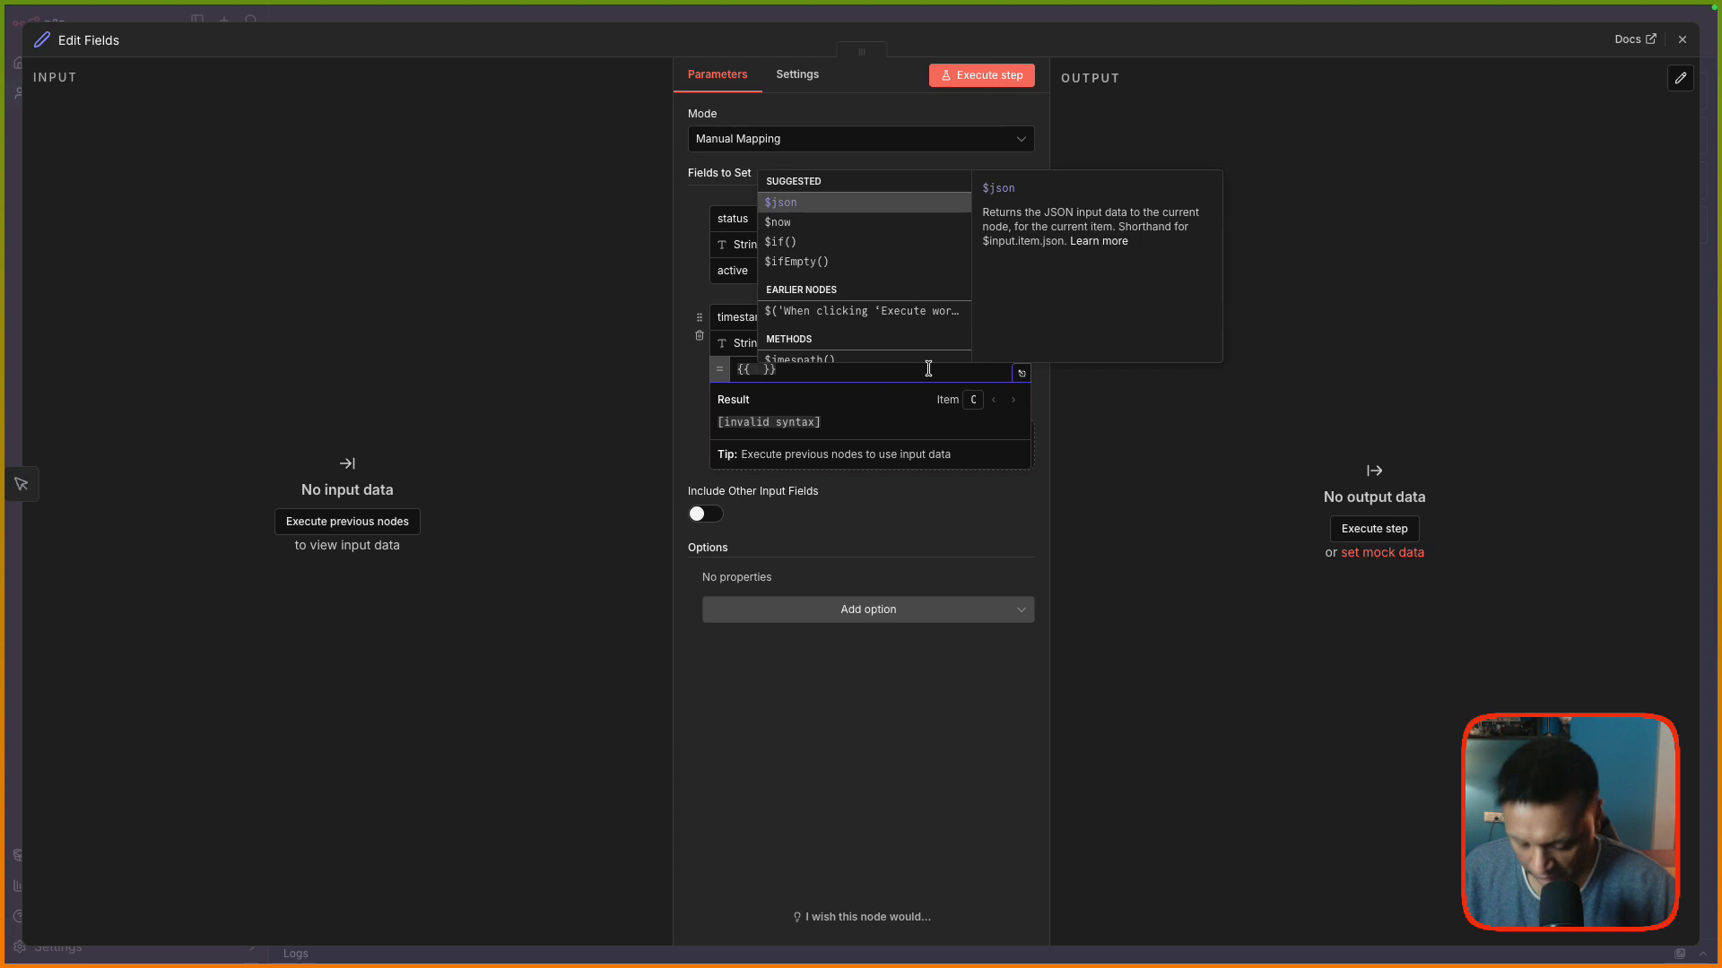
text(new Date)
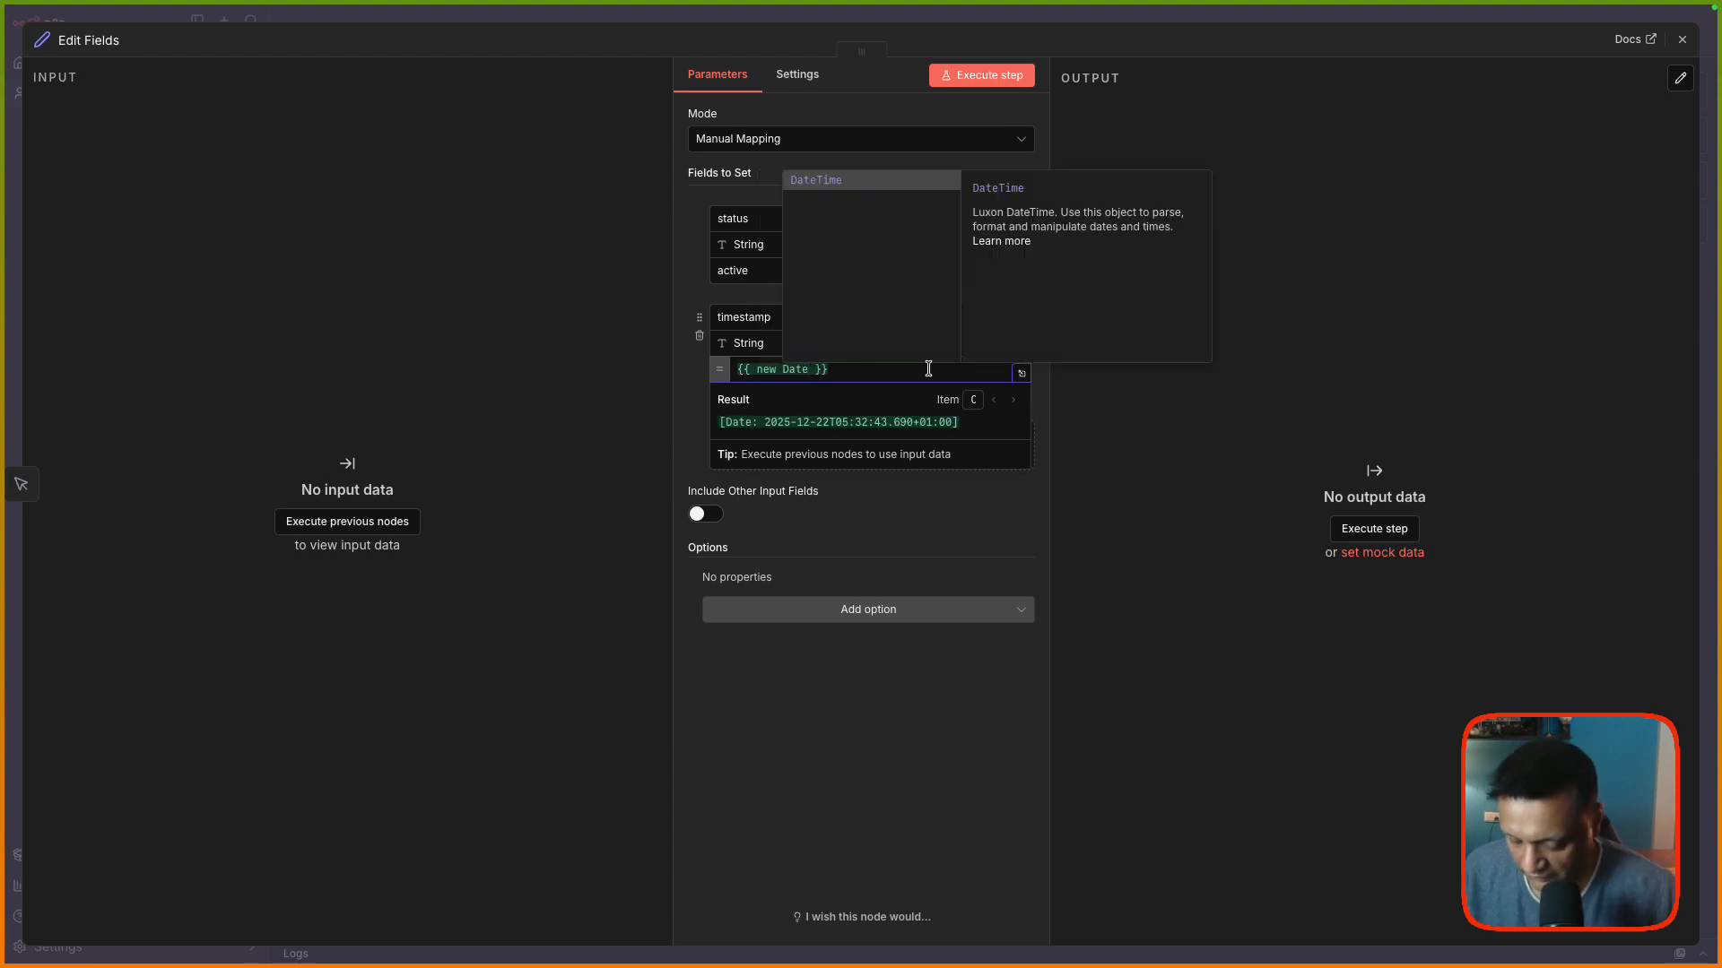
text(().)
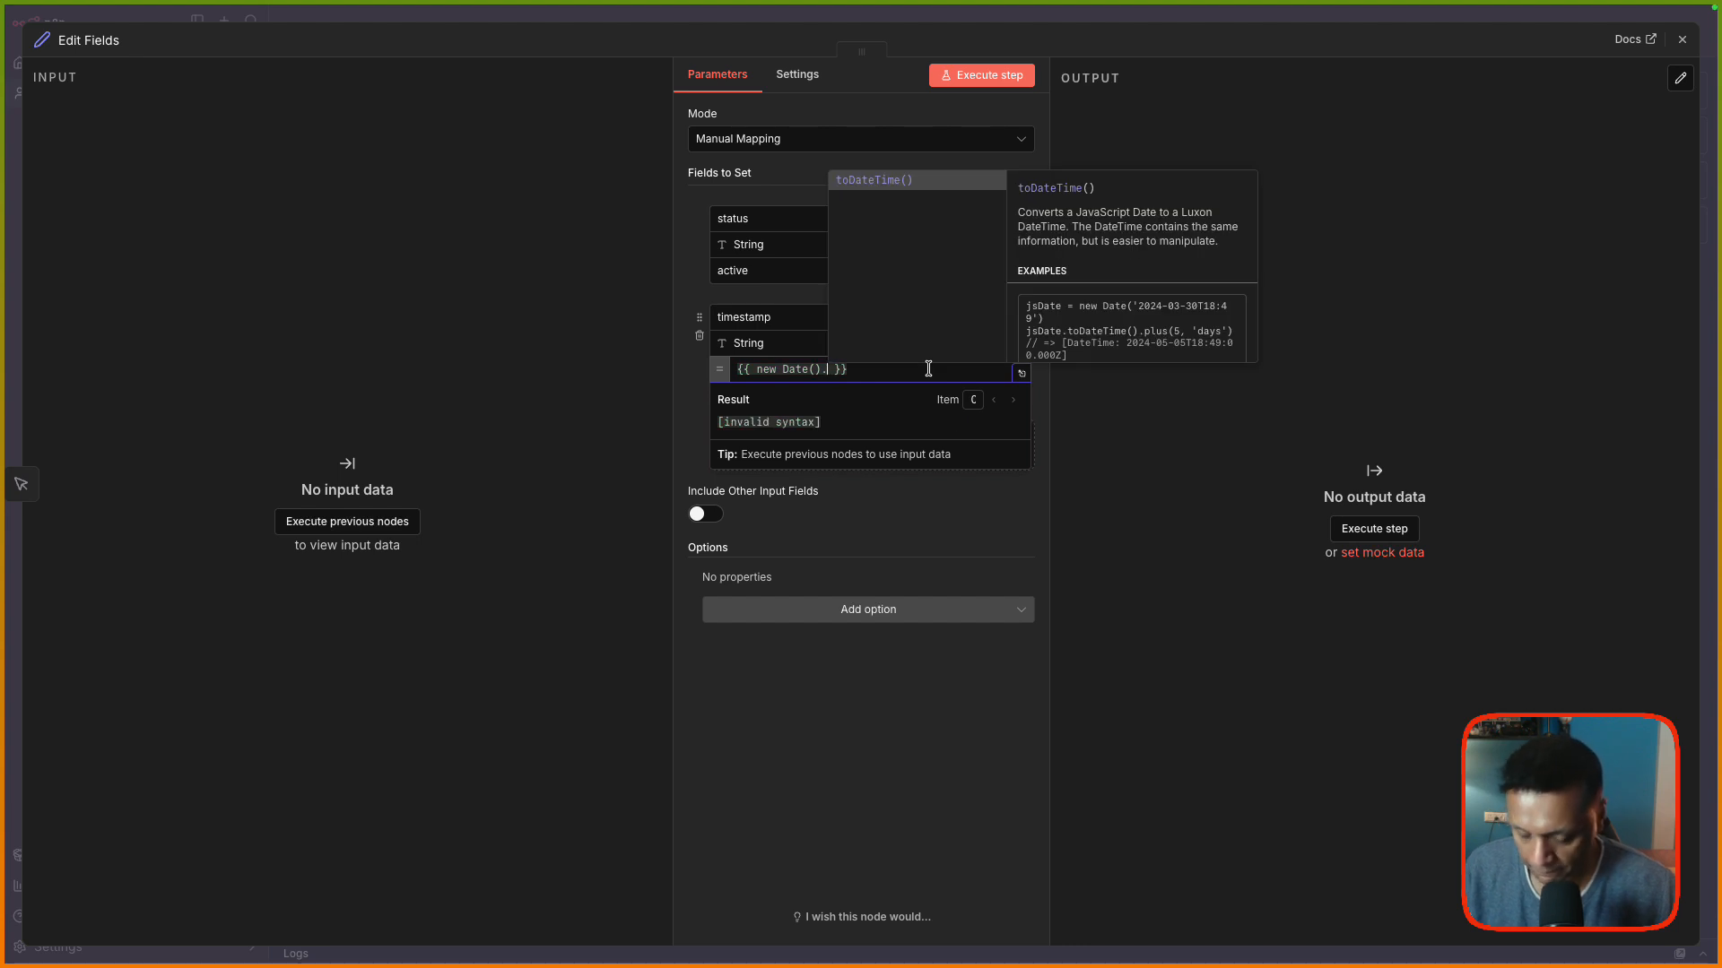
text(toISO)
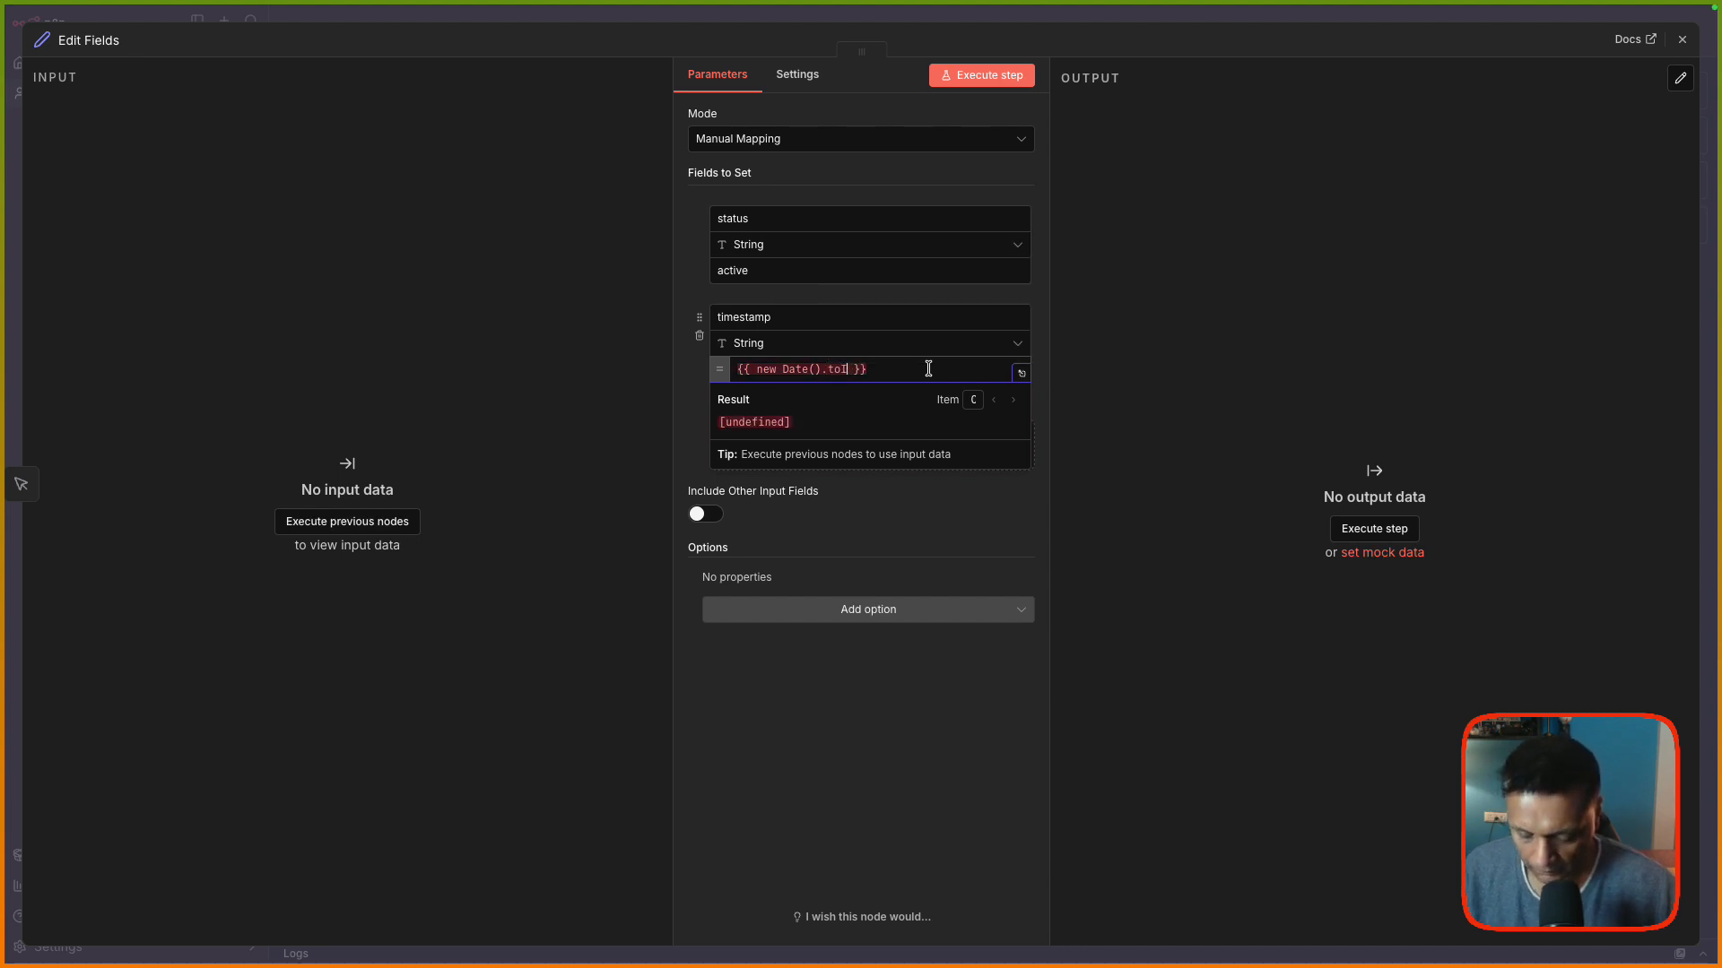
text(String())
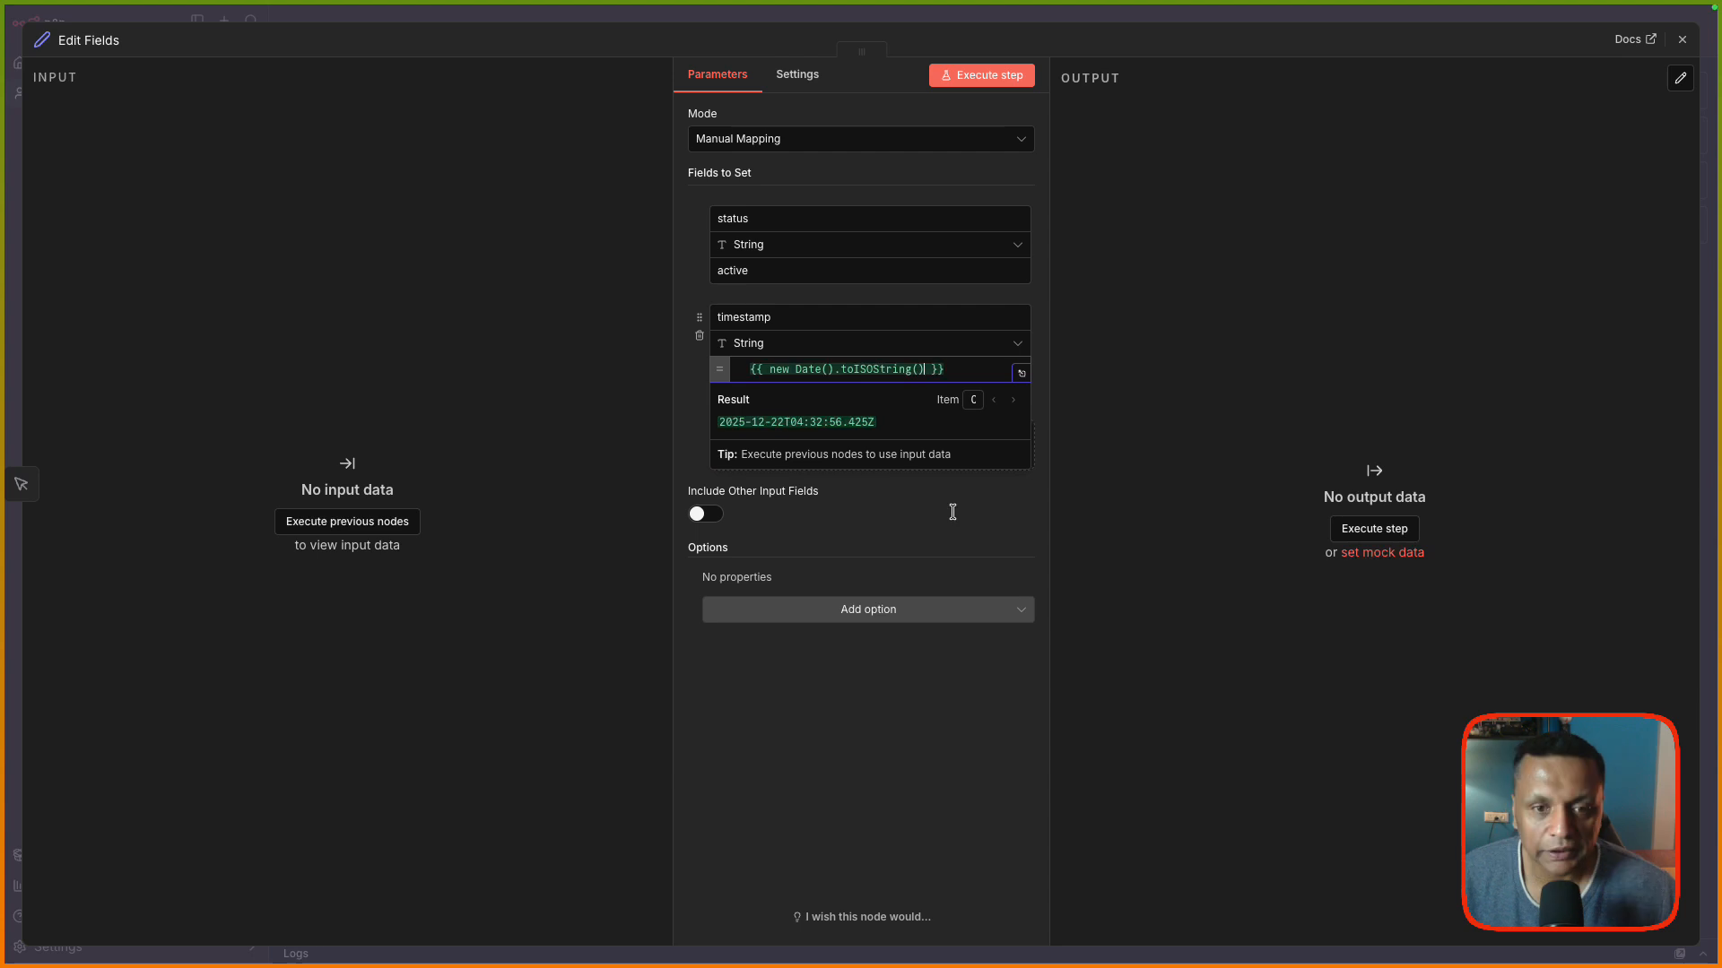
click(901, 715)
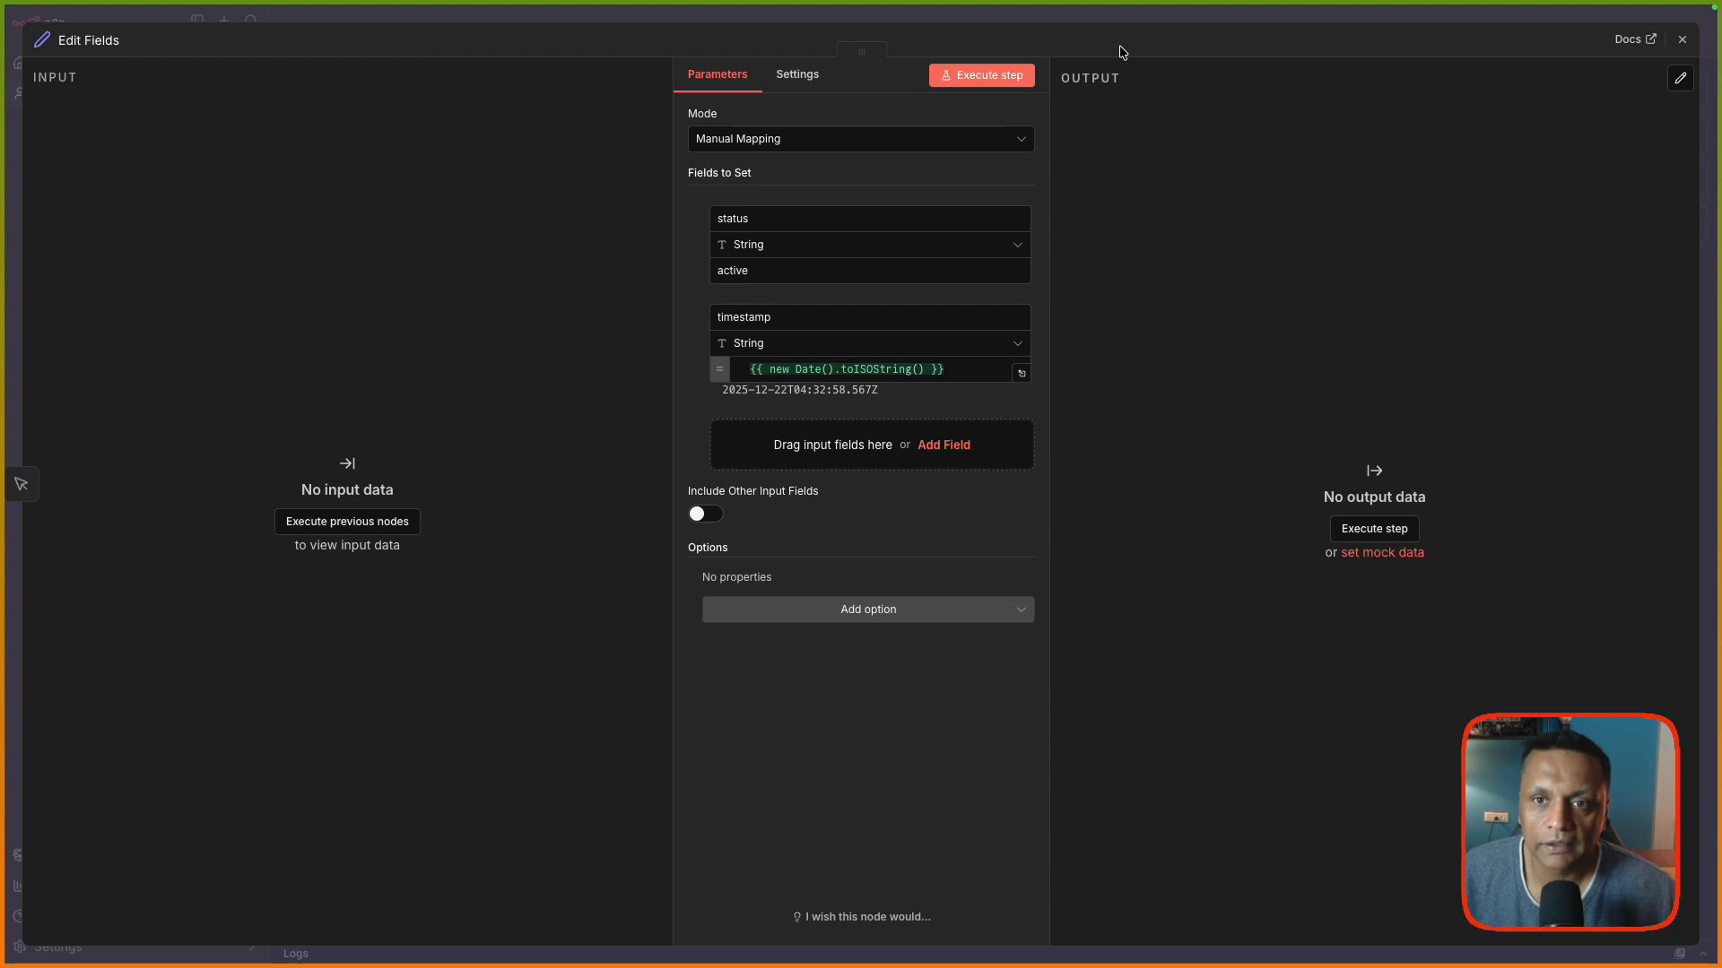
click(982, 76)
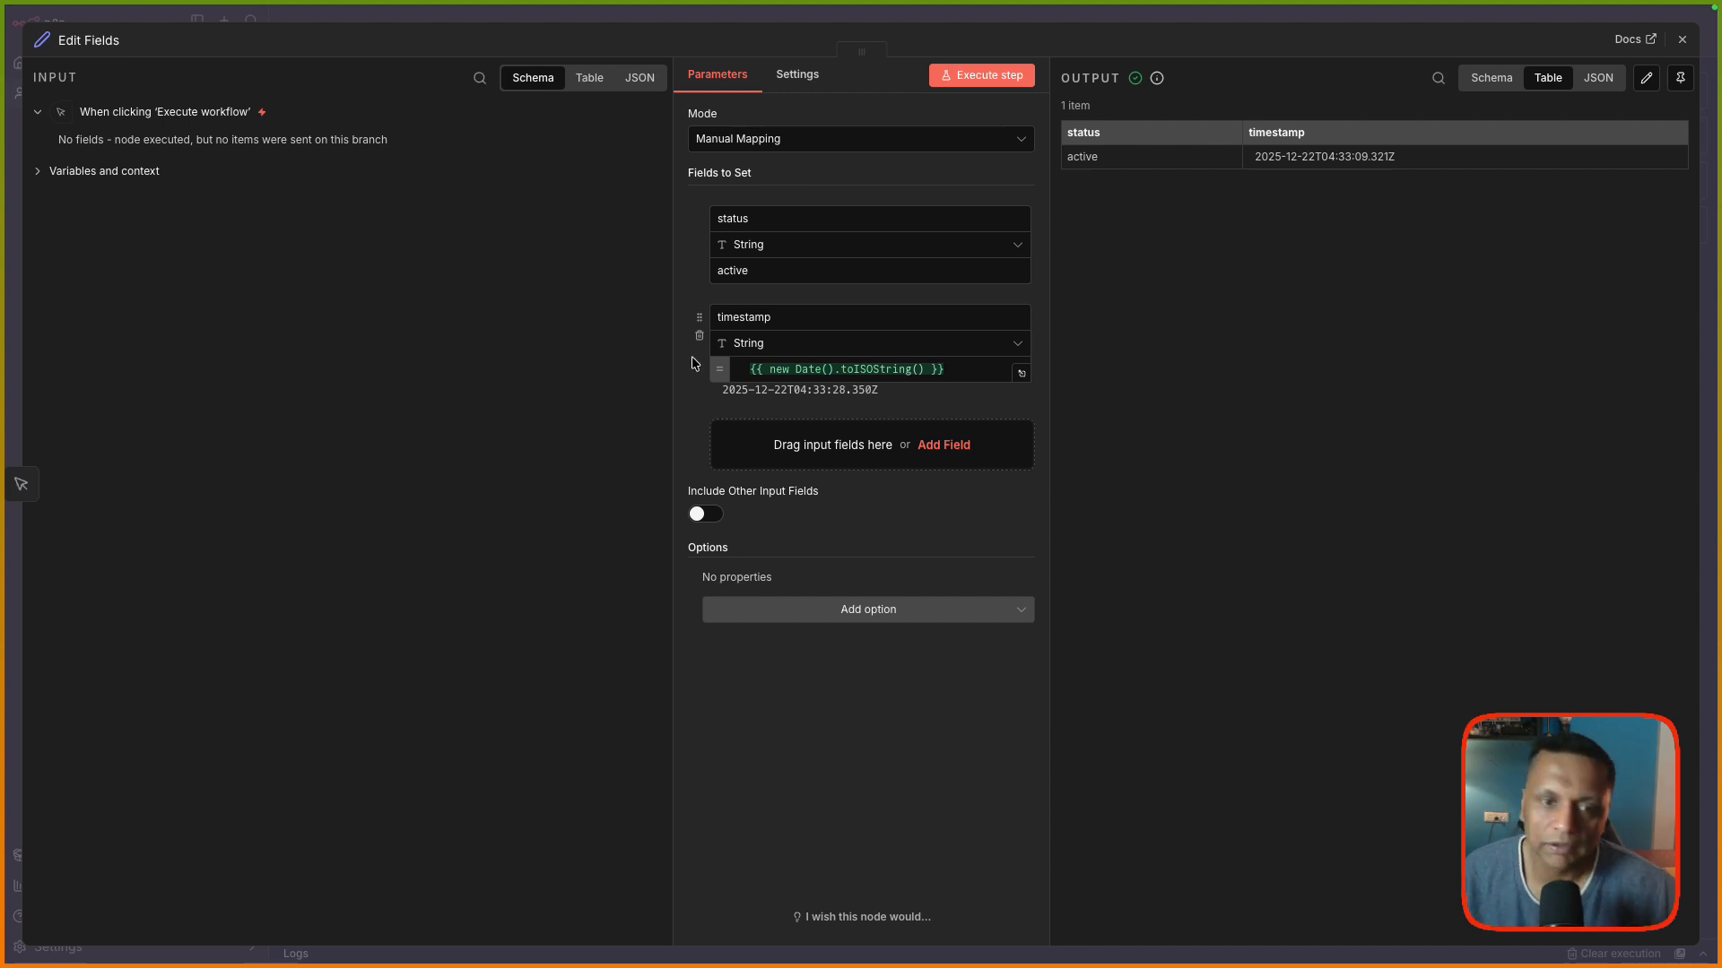
Change the timestamp field to full_name with a person's full name as its value, and execute the step before returning to the canvas.
double_click(747, 319)
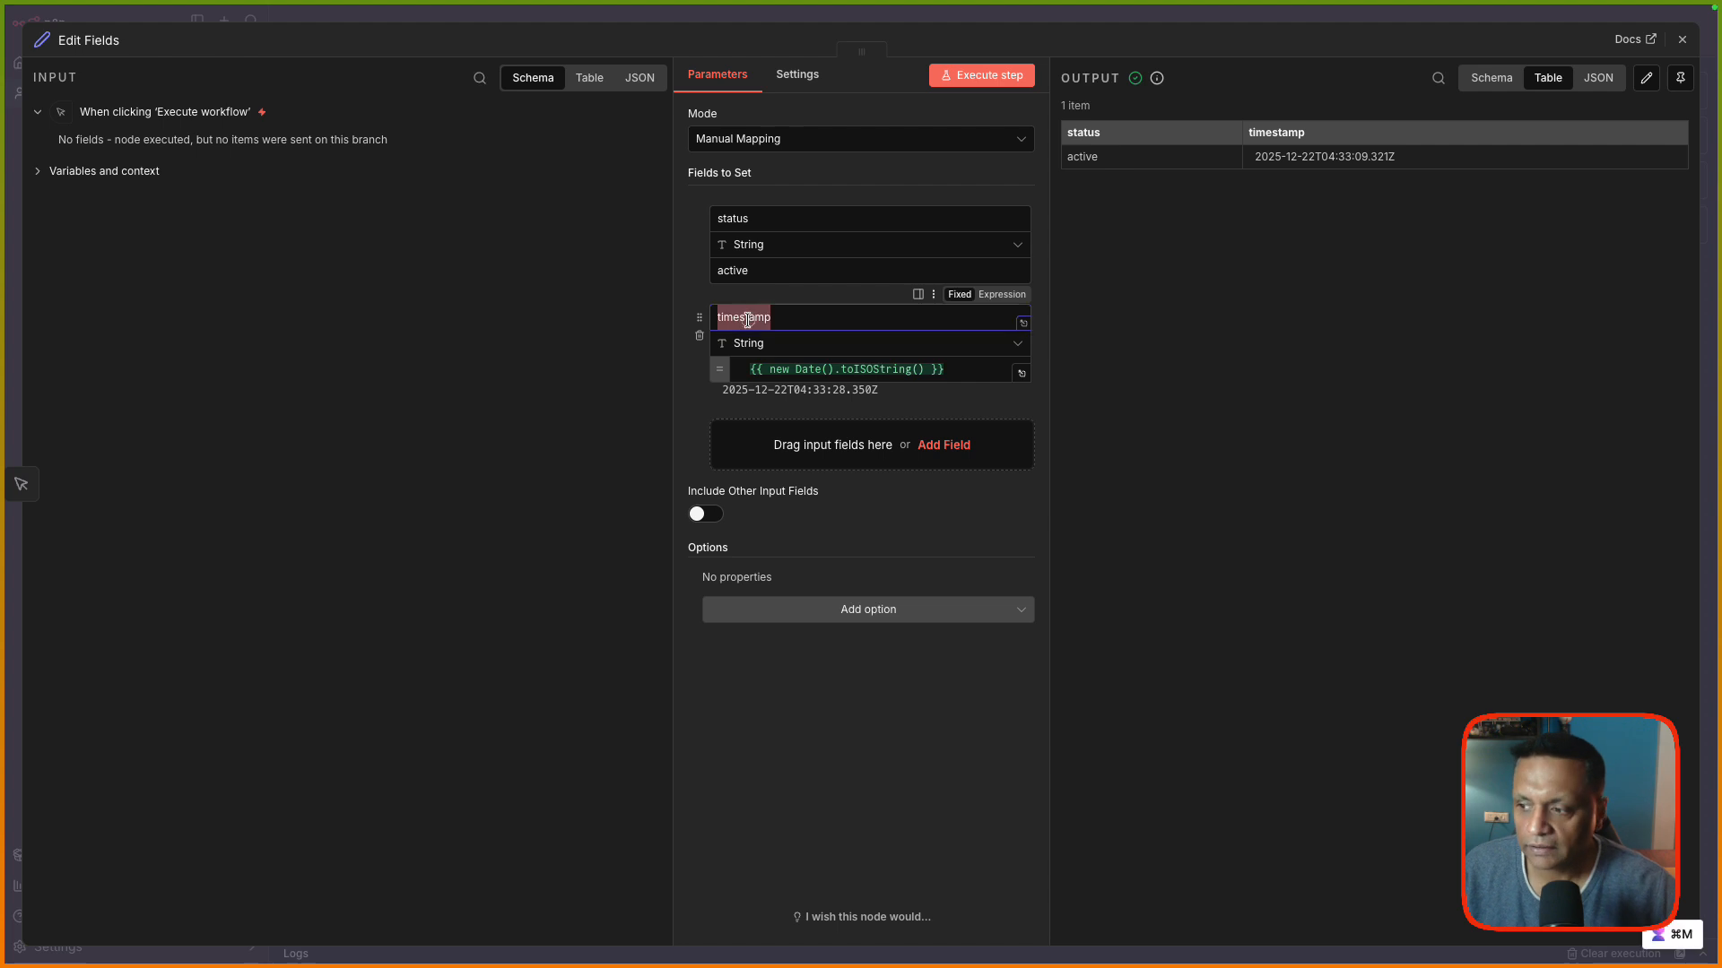
text(ful)
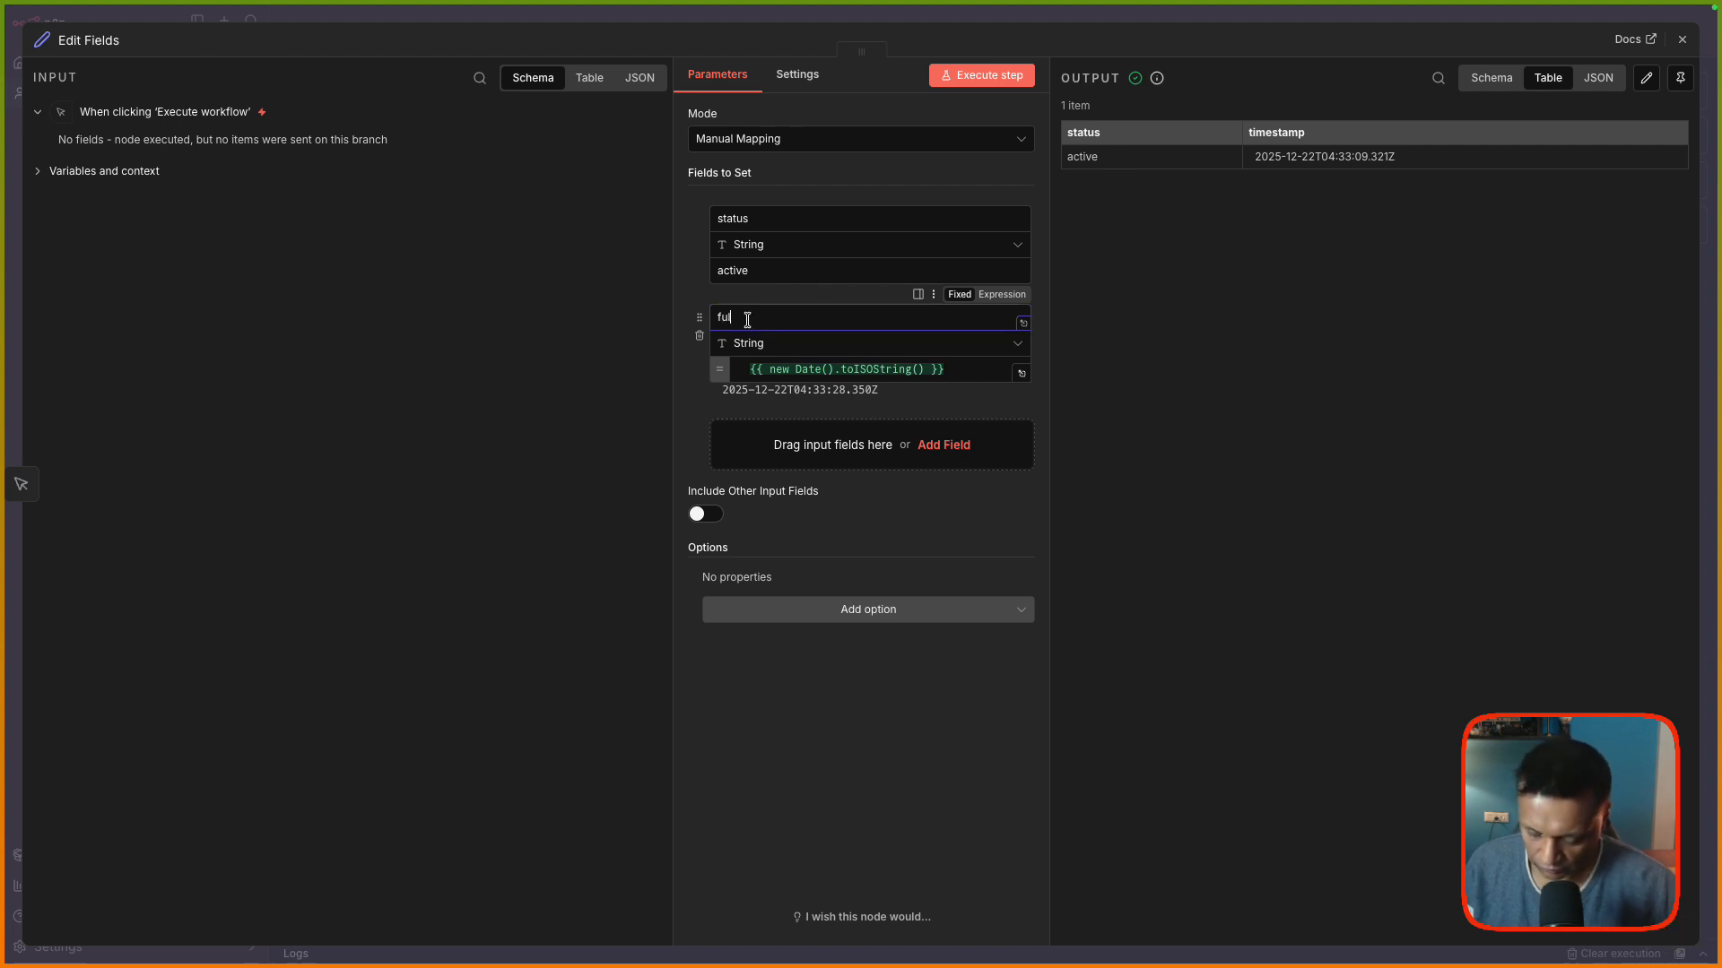
text(l_name)
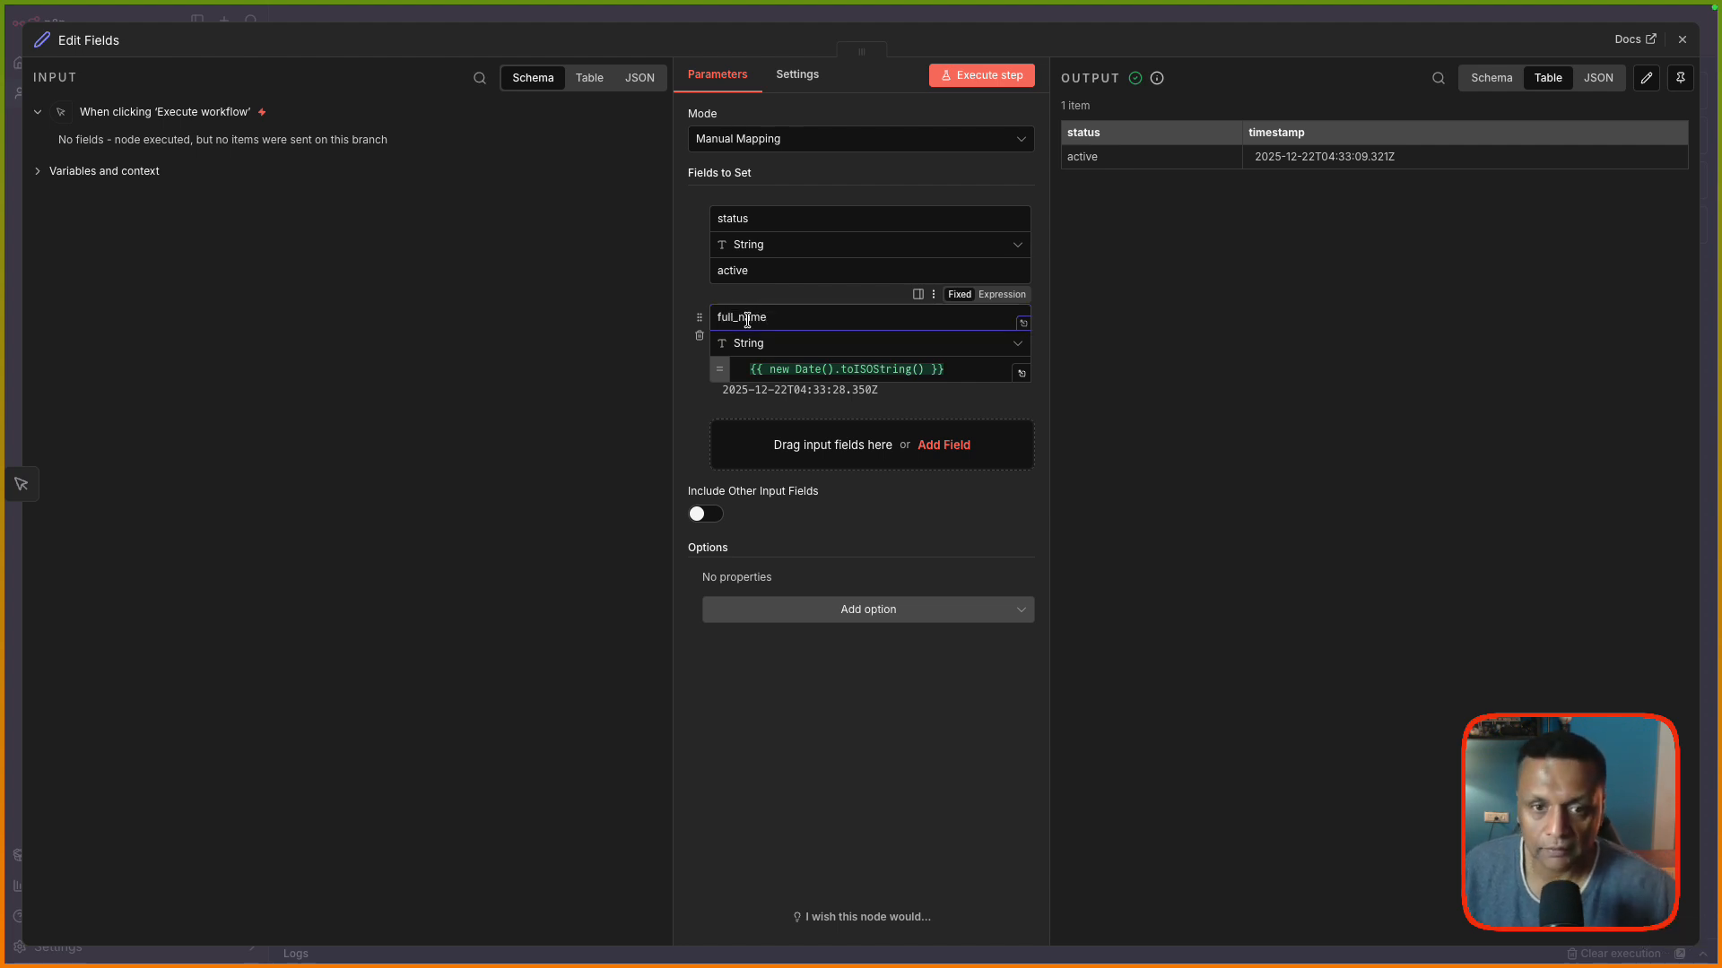
triple_click(801, 372)
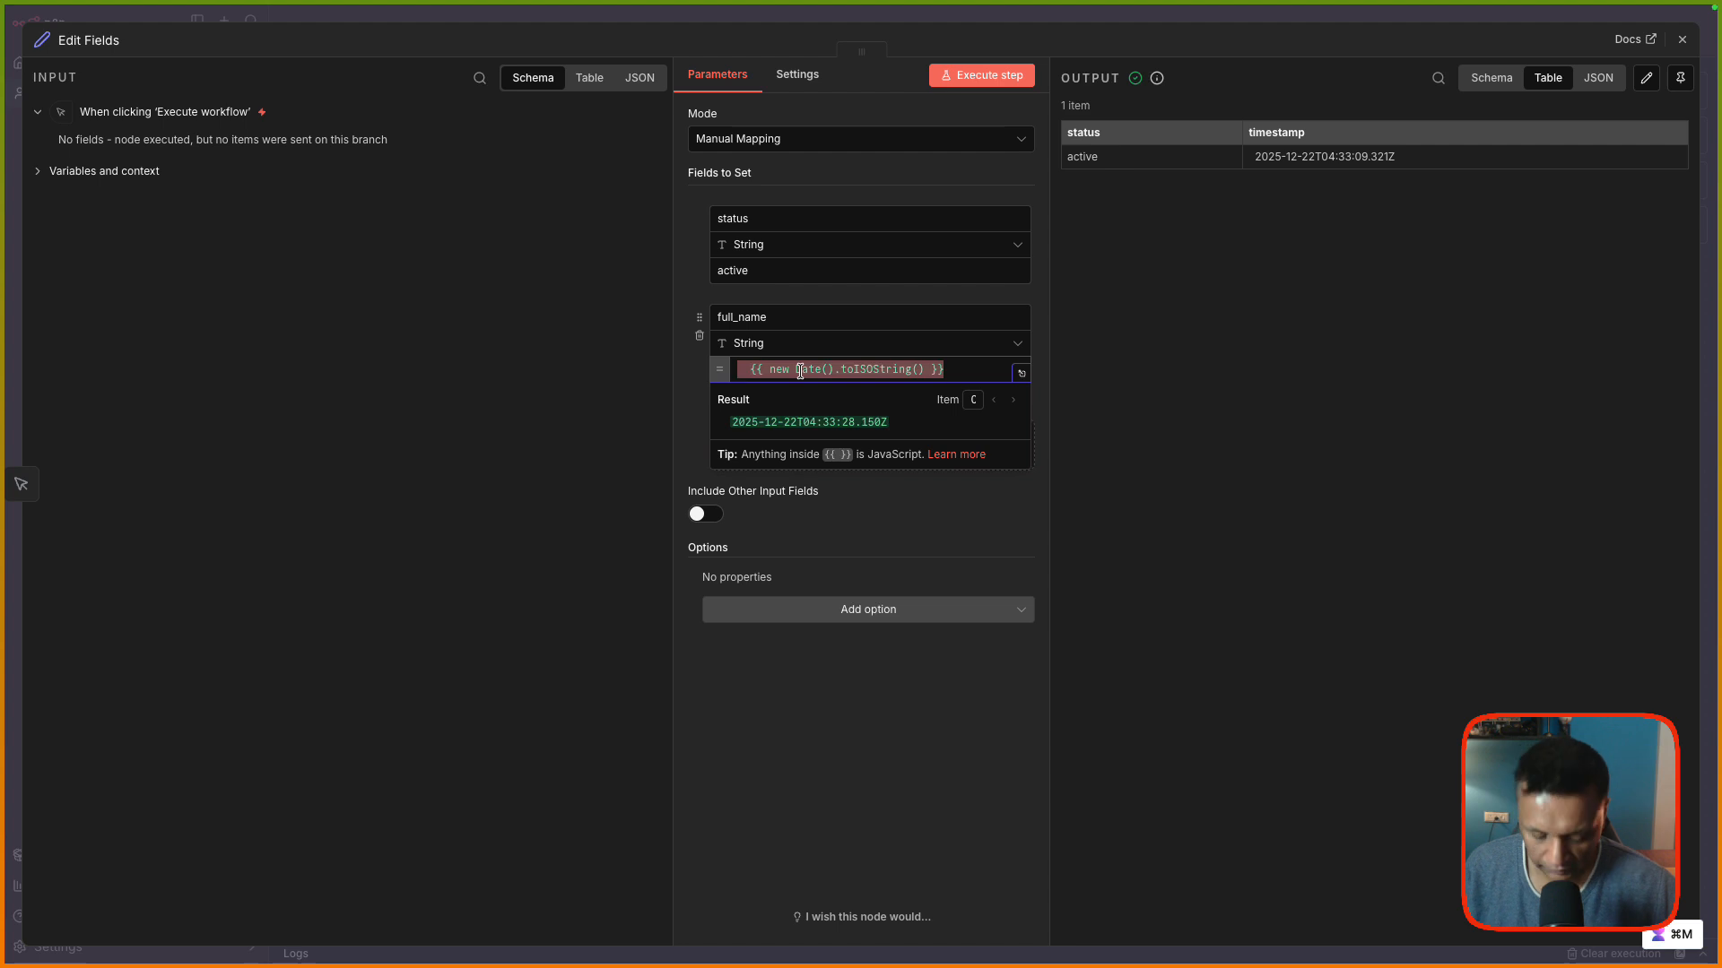
text(A)
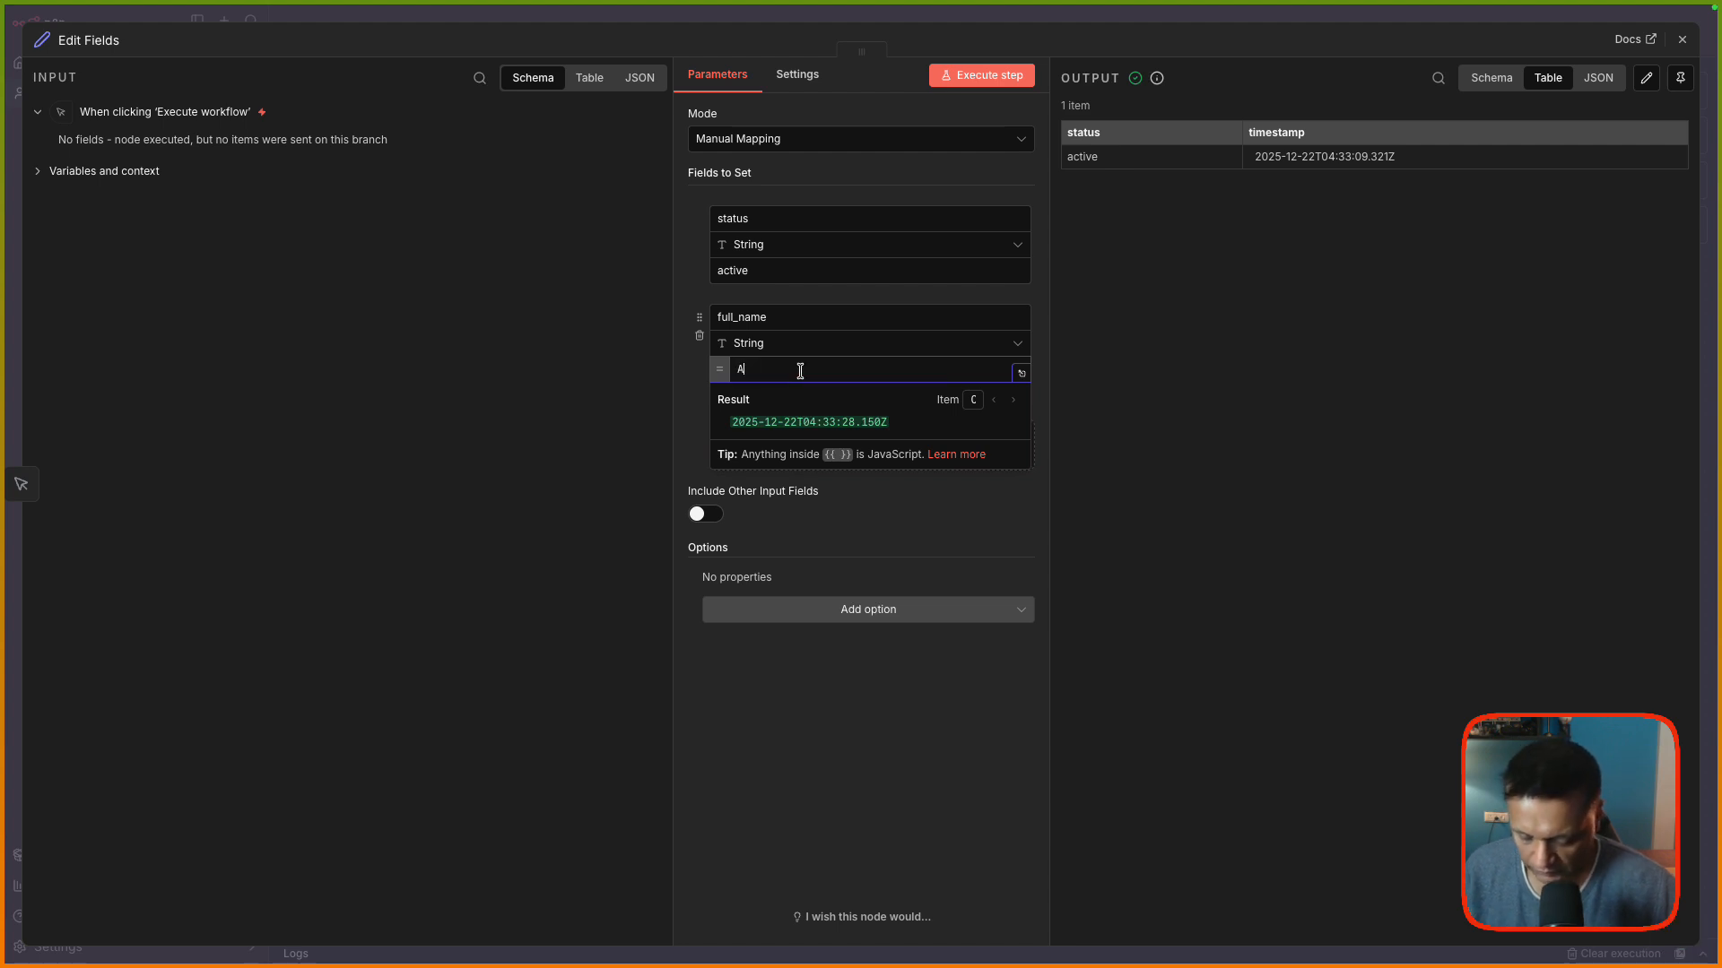
text(Lice Johnson)
click(883, 707)
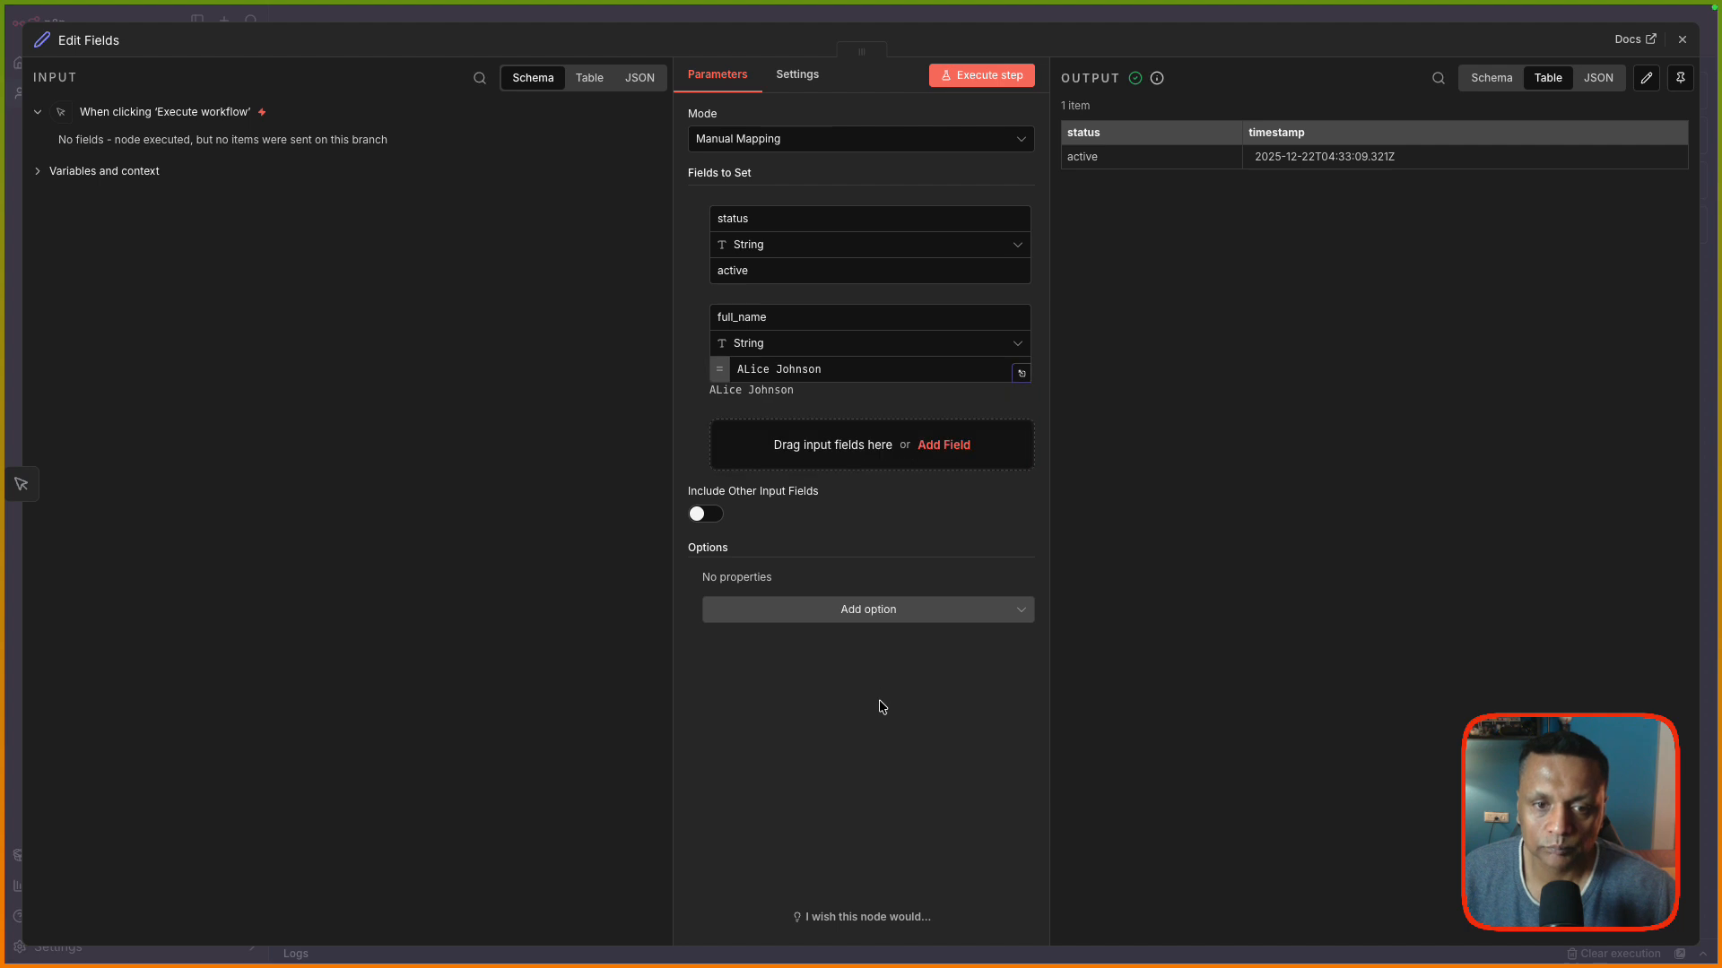
click(1017, 81)
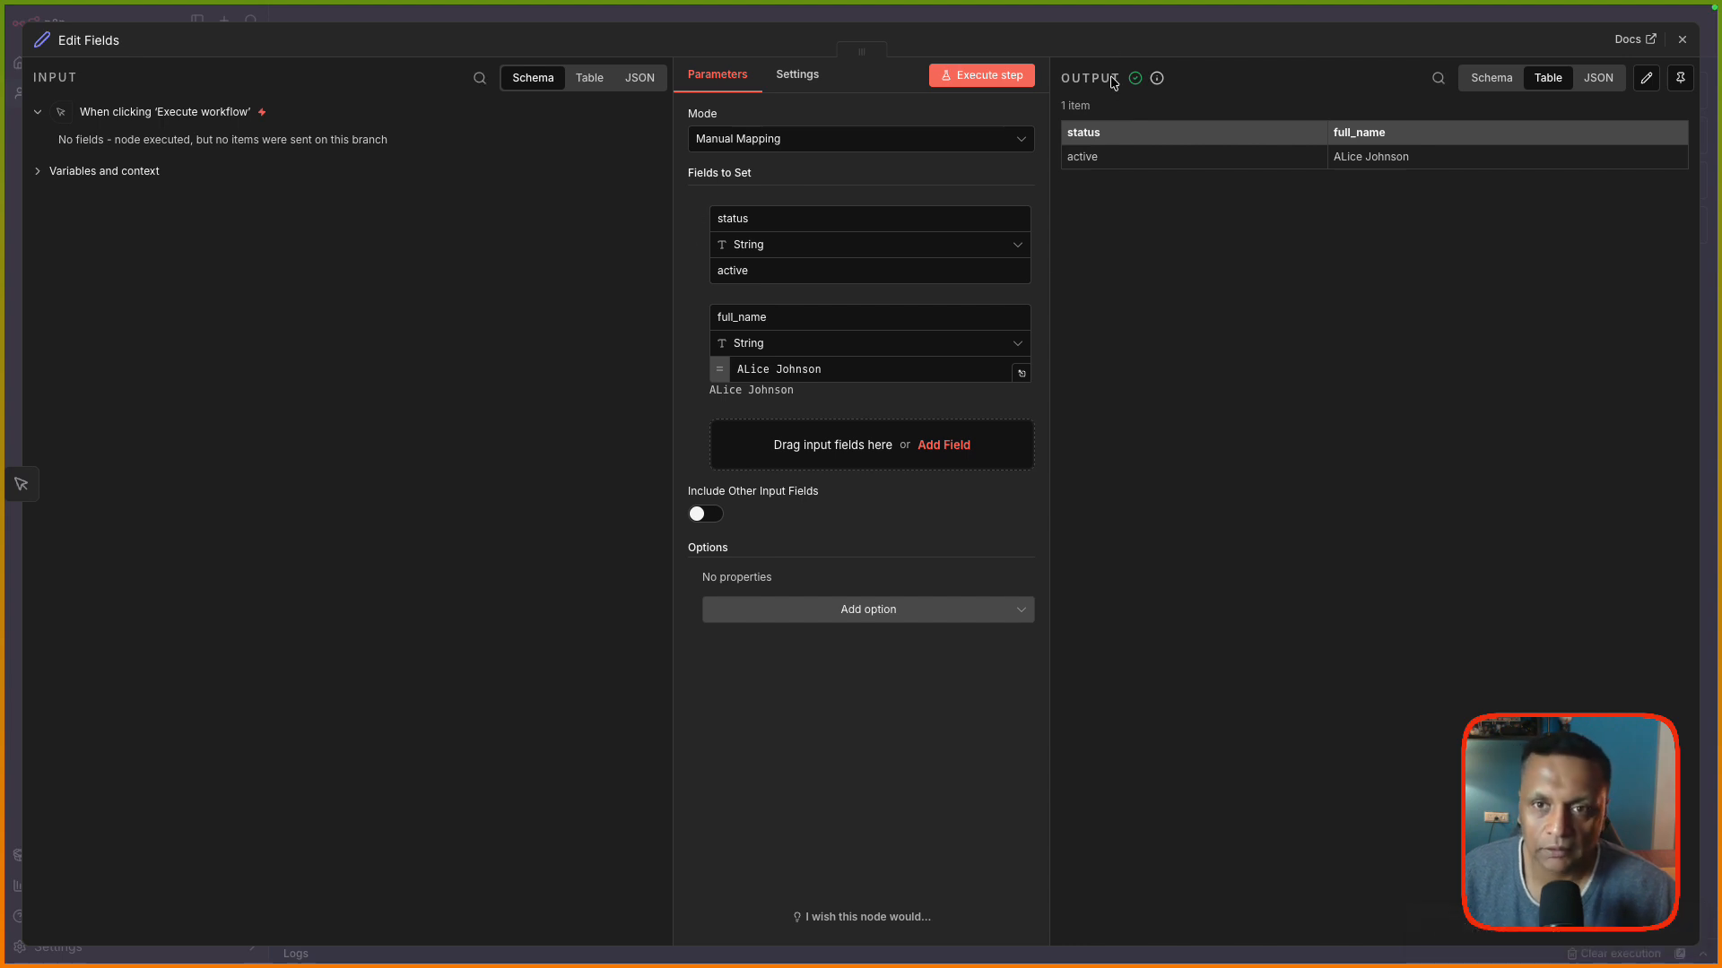
click(1681, 39)
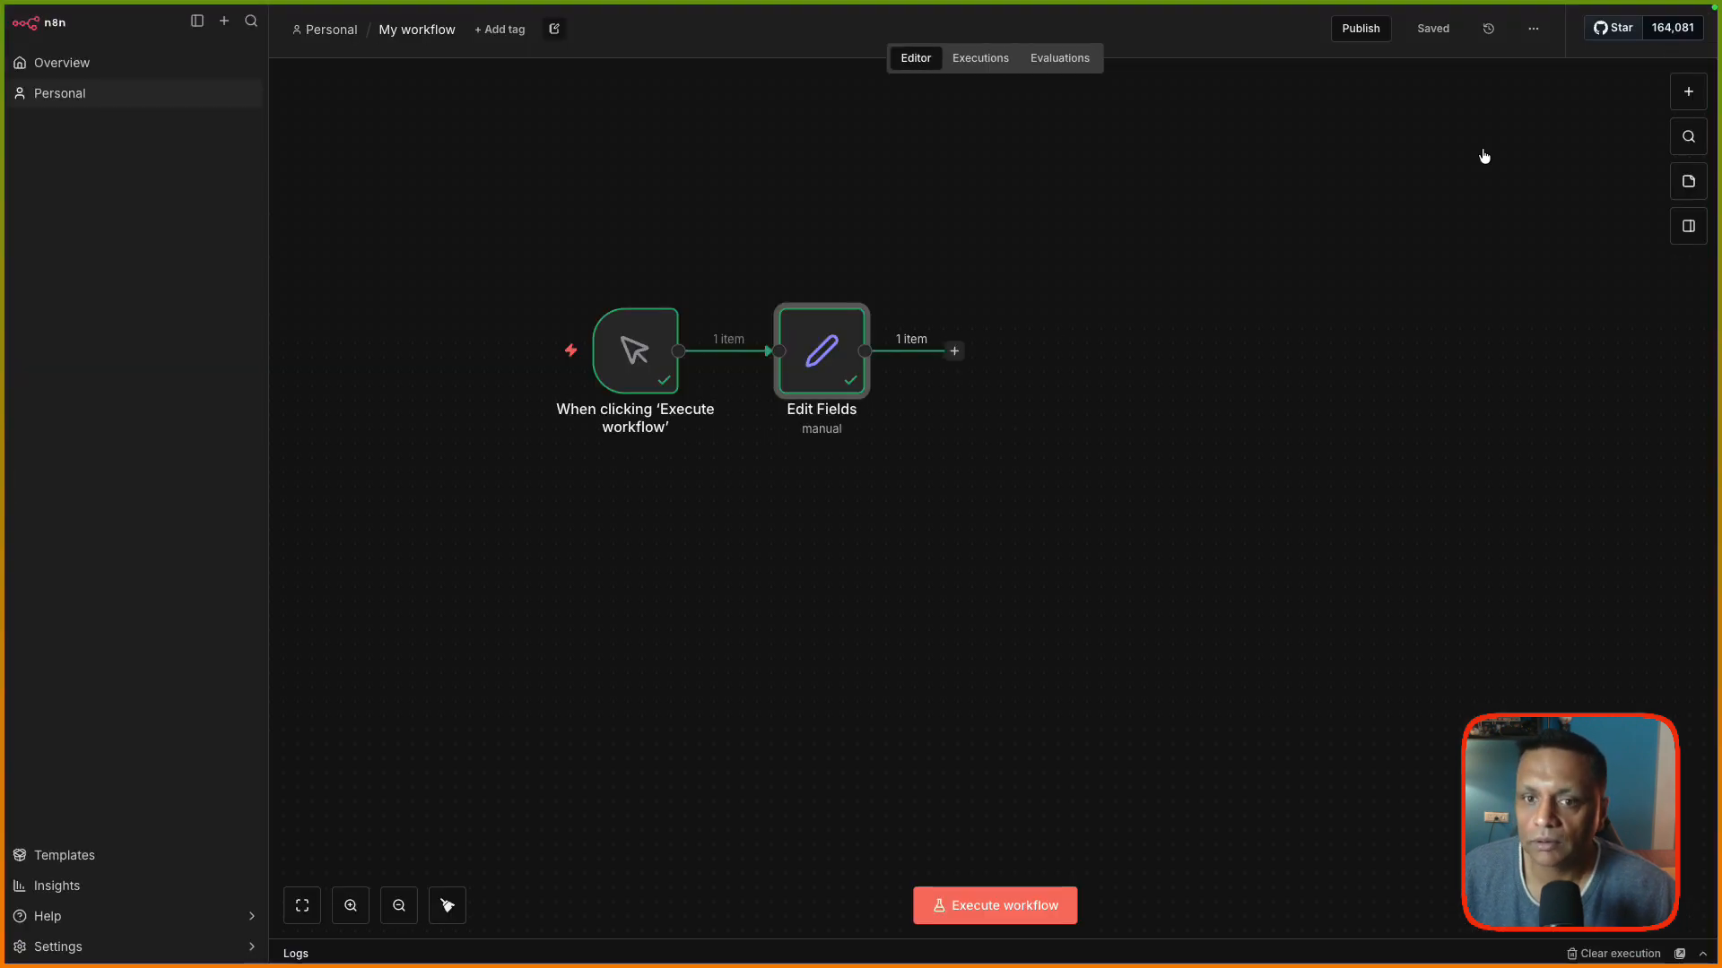
Add a second Edit Fields (Set) node connected after the first Edit Fields node.
click(954, 351)
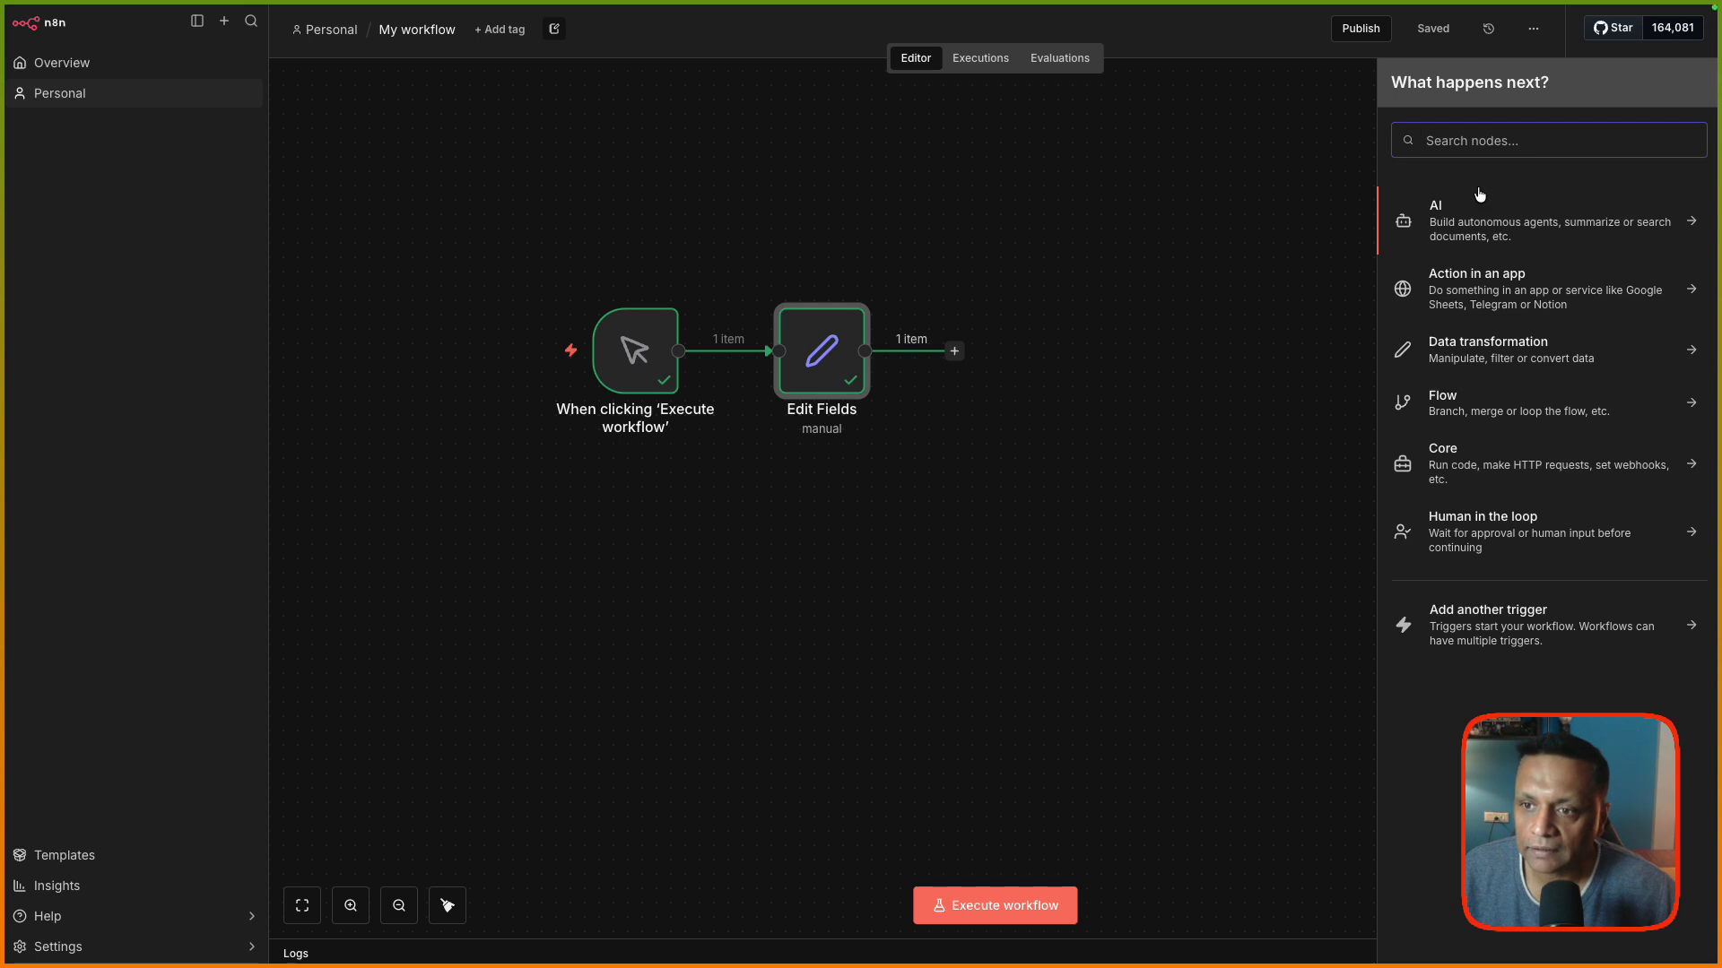
click(1472, 139)
text(set)
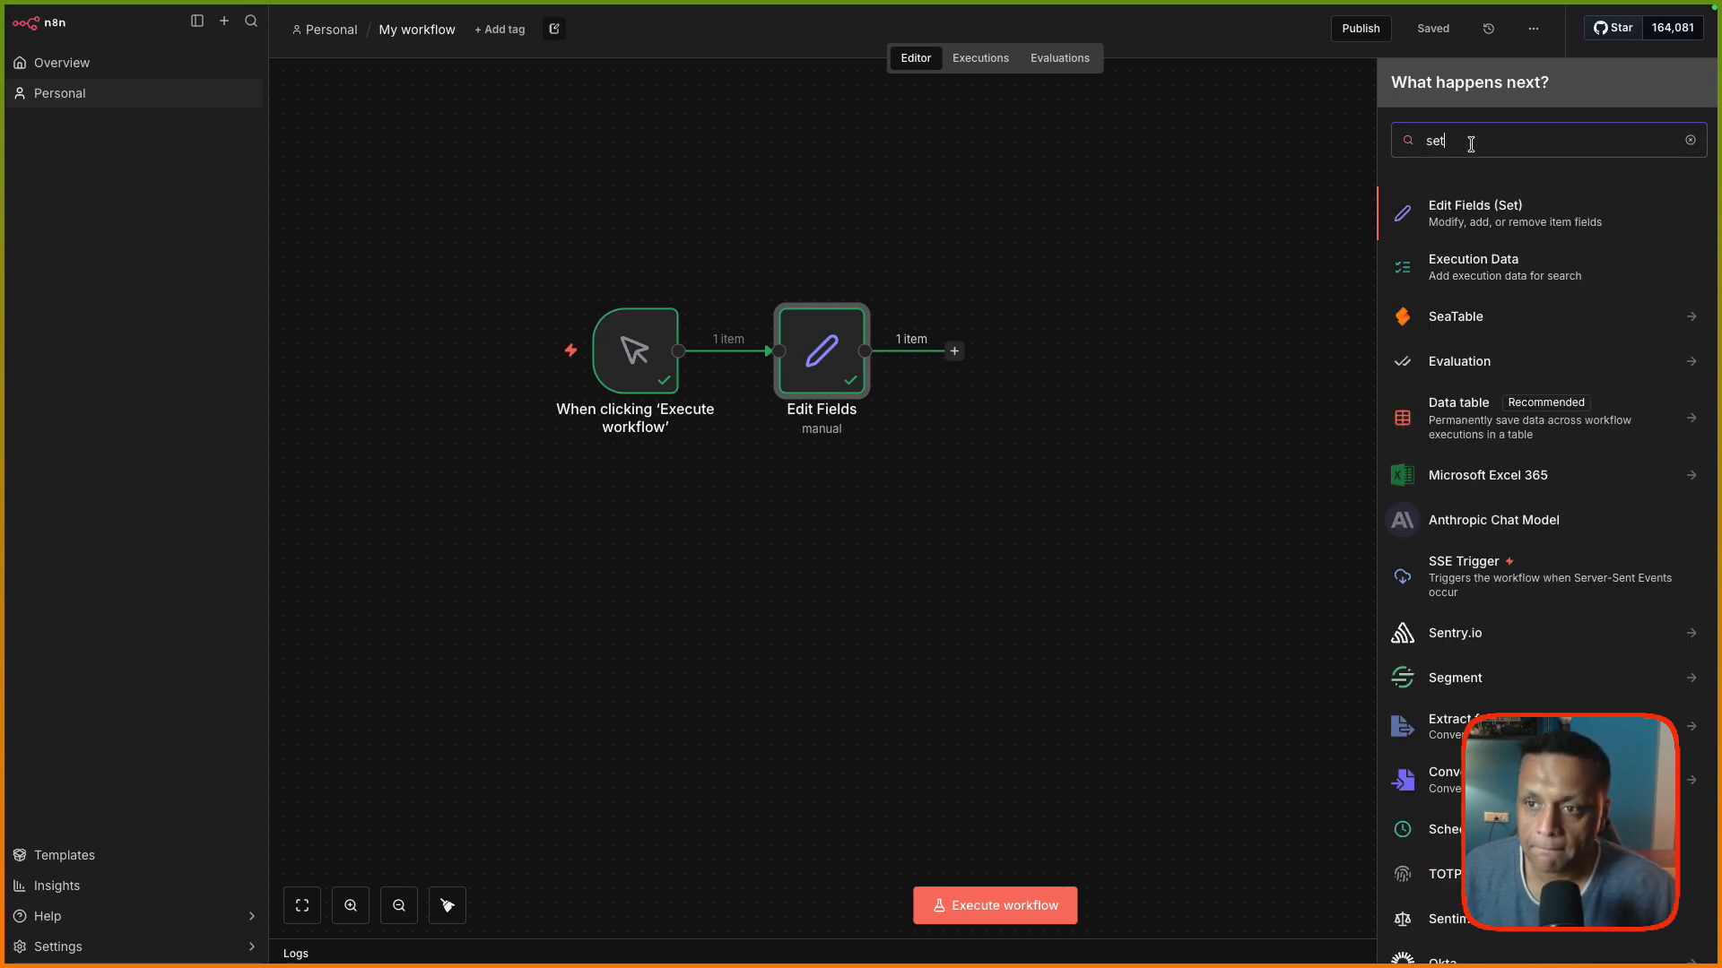
click(1471, 218)
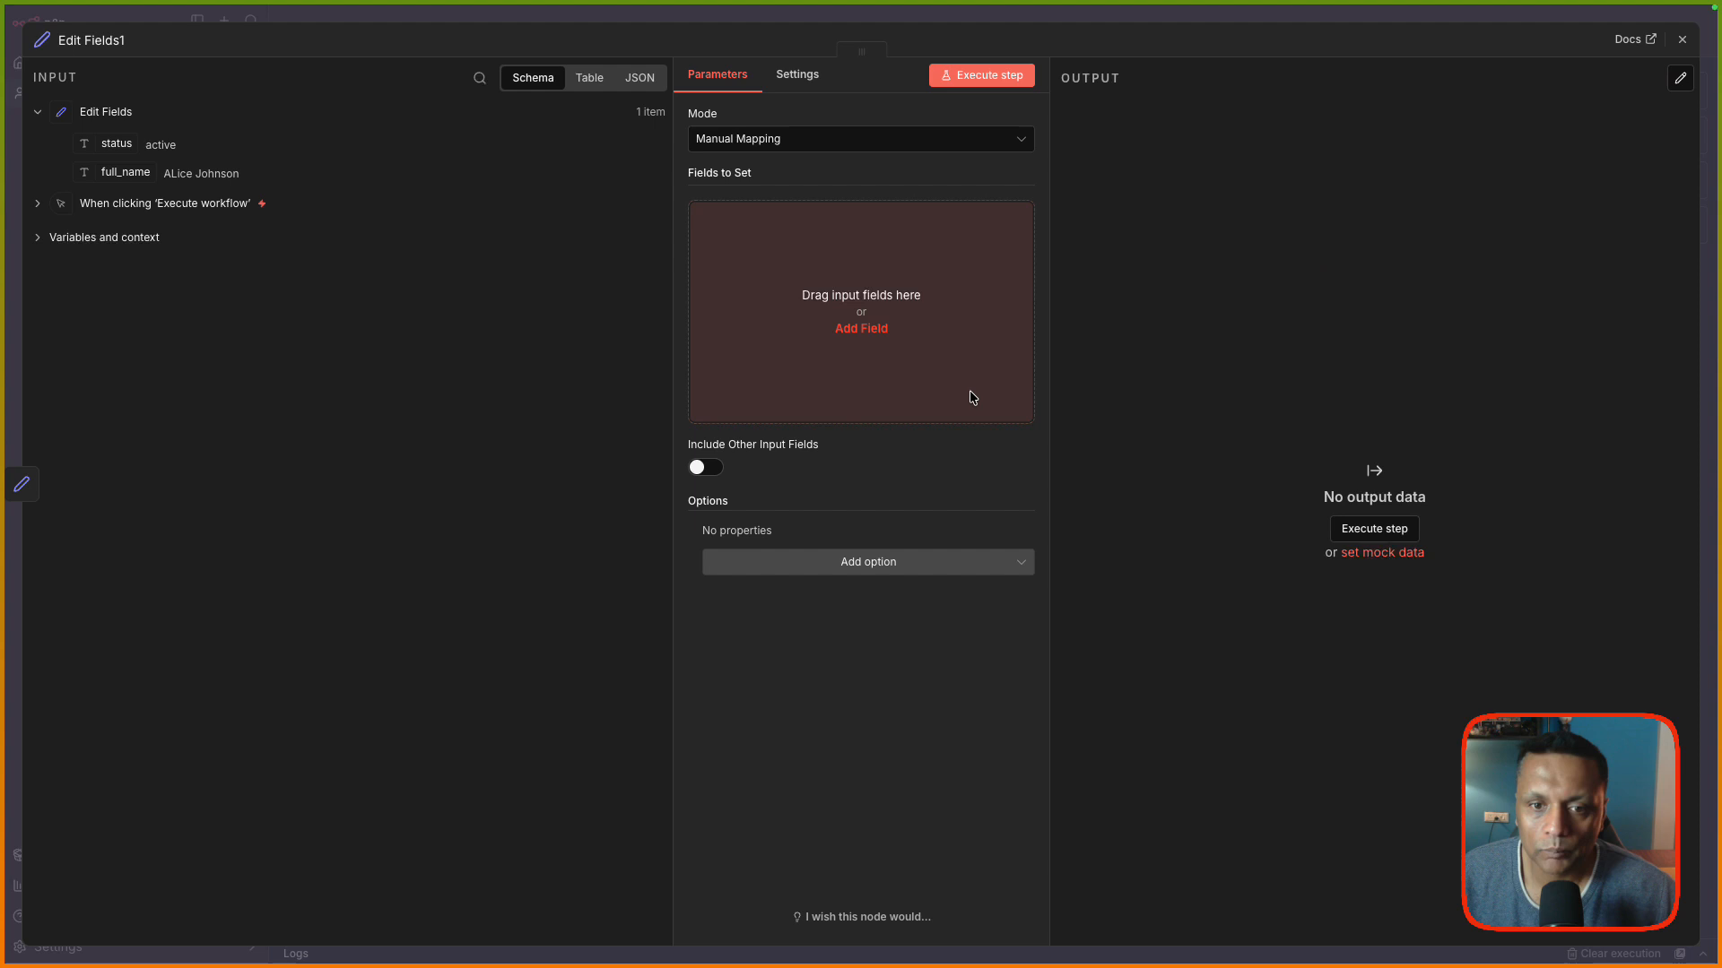
Add a string field named first name with the expression {{ $json.full_name.split(" ")[0] }} to the second Edit Fields node.
click(861, 328)
click(763, 220)
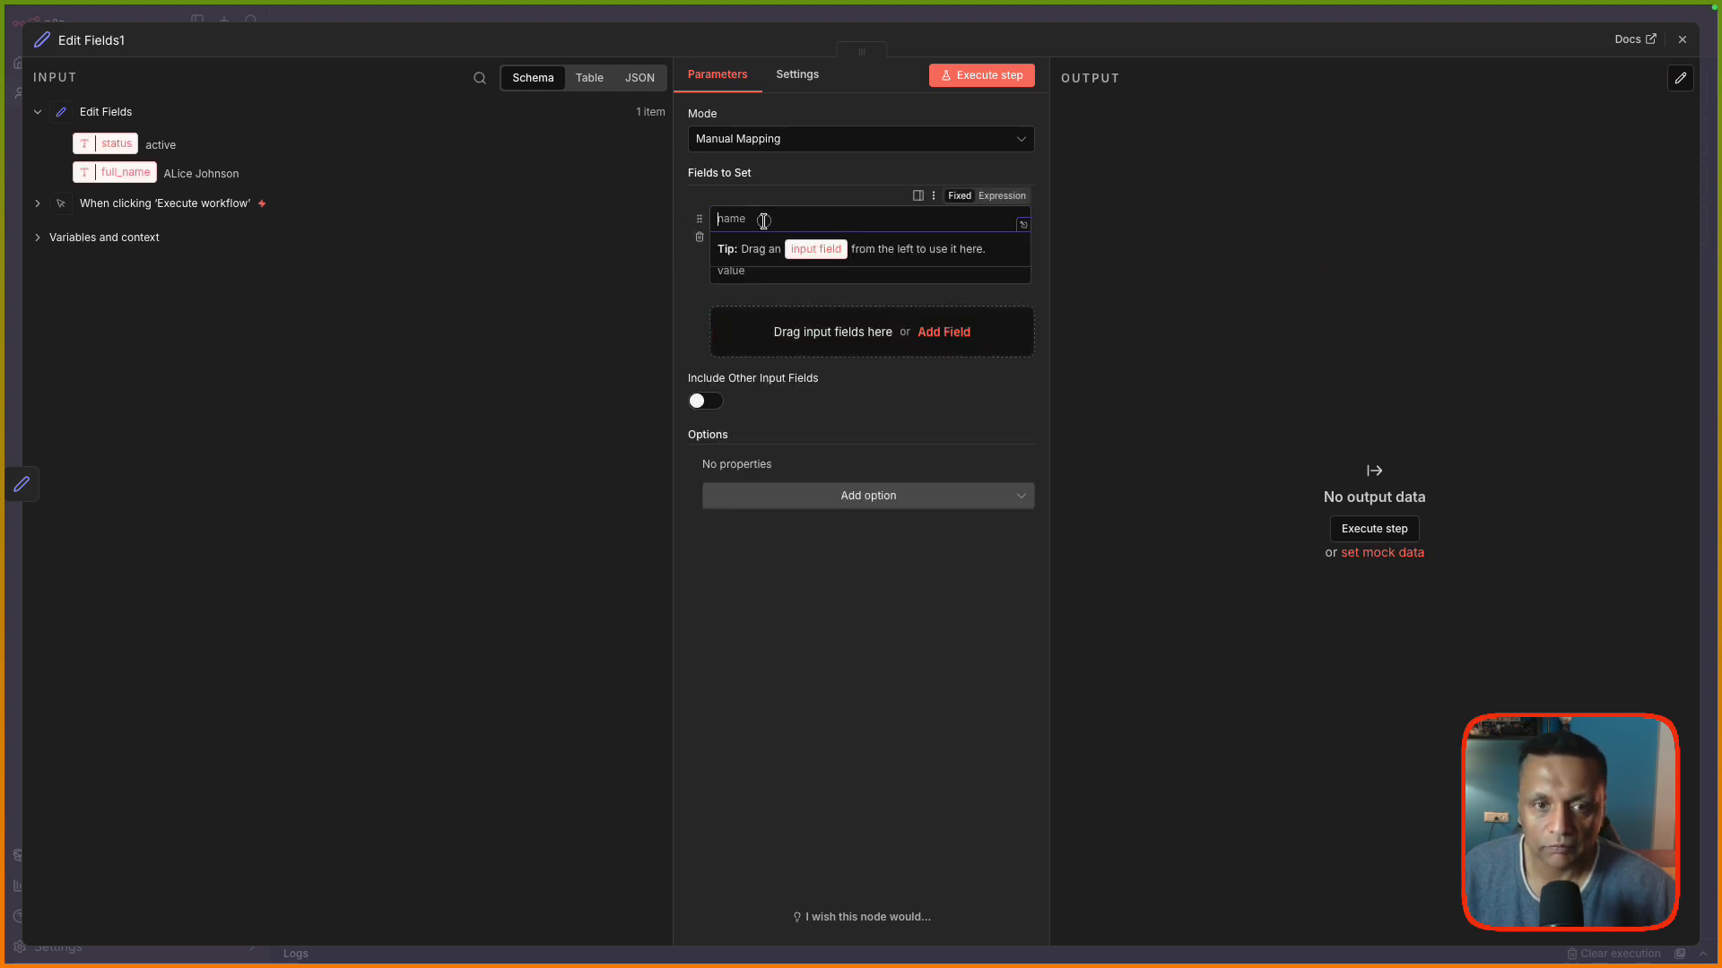
text(firstanm)
key(BackSpace)
key(BackSpace)
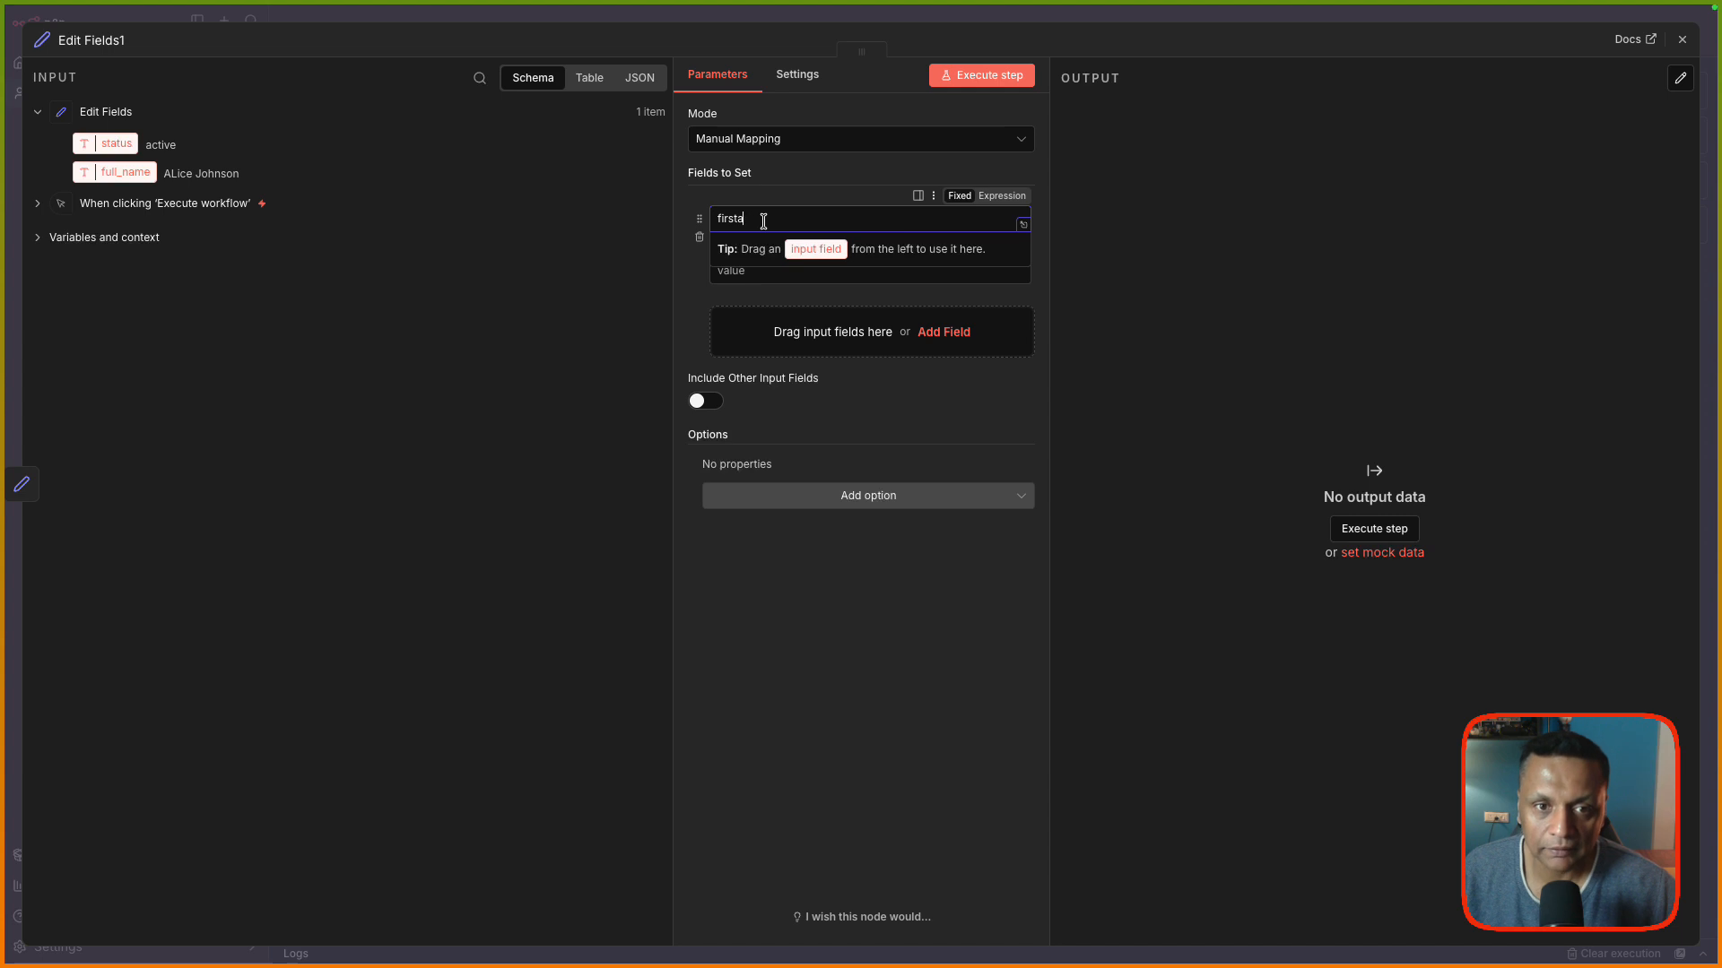
text(name)
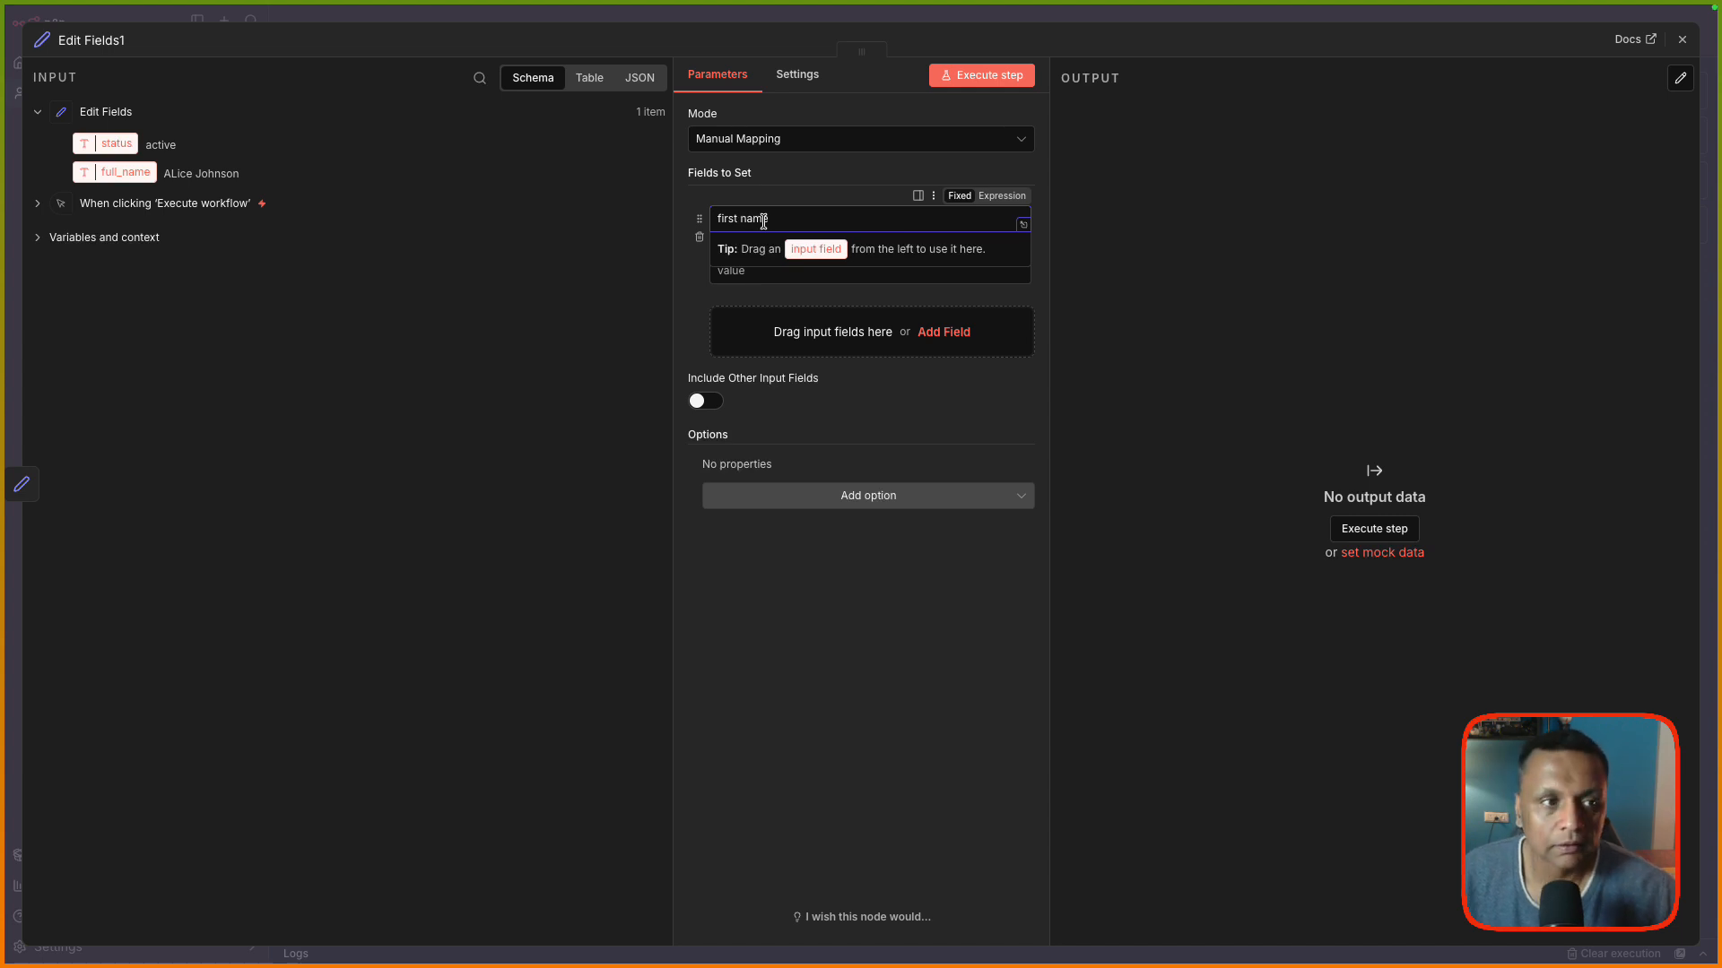
click(880, 277)
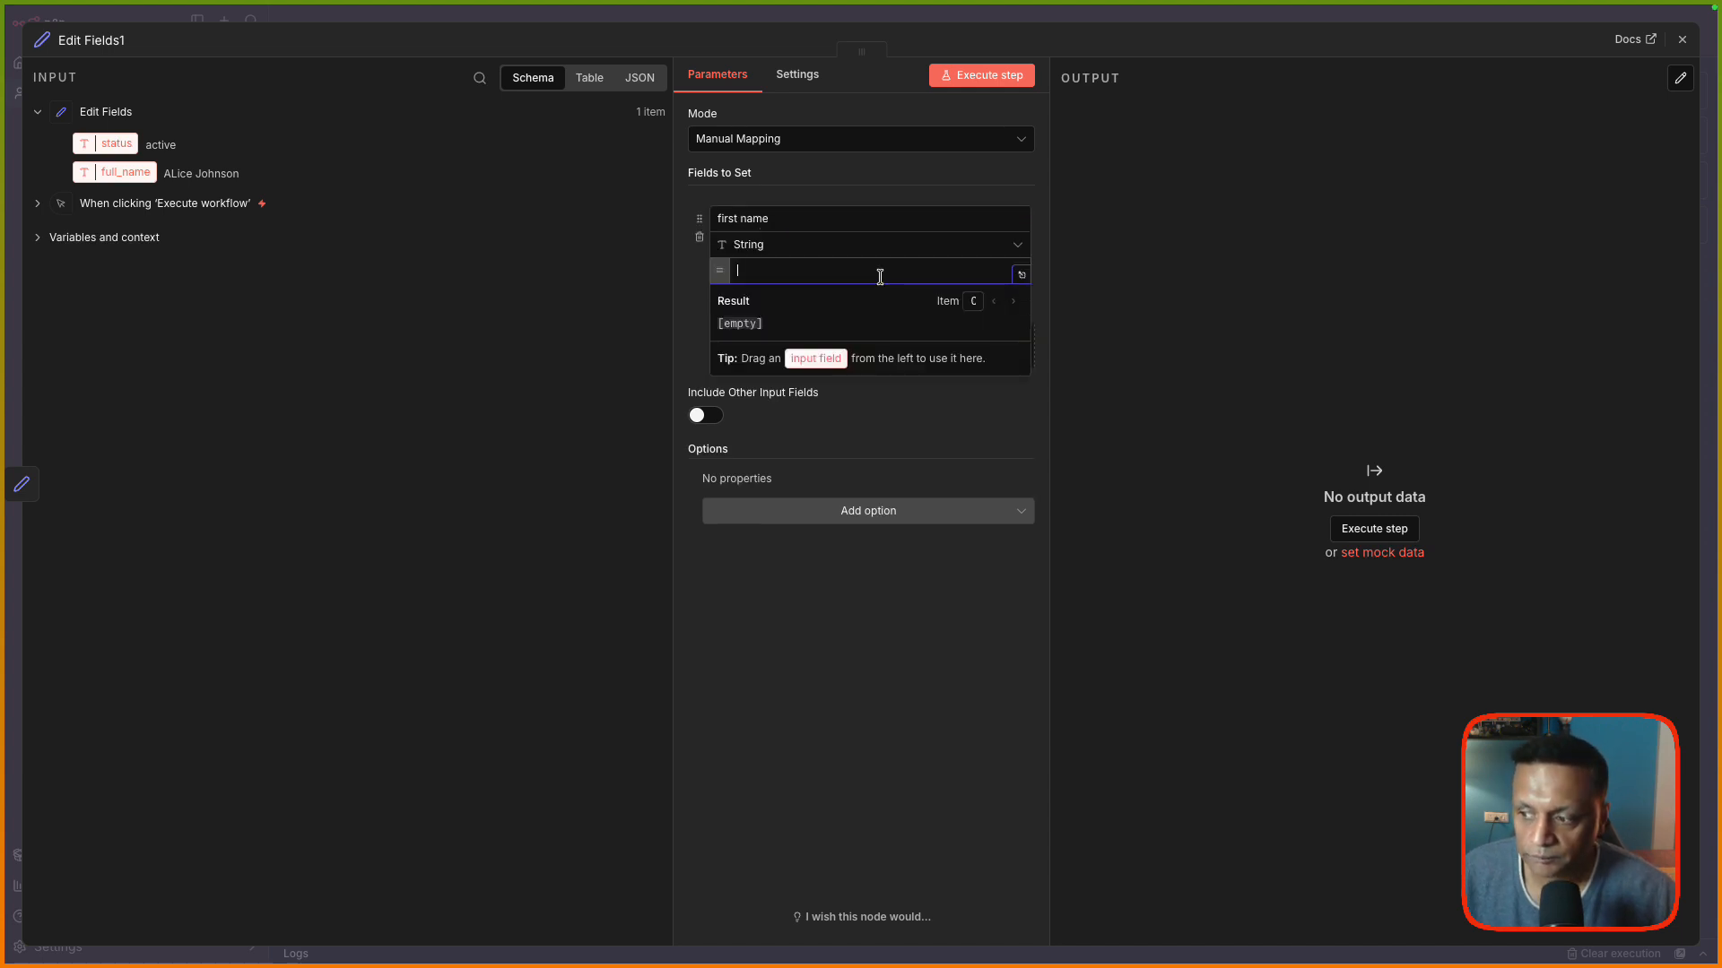
text({{ $json.full_name.split(" ")[0] }})
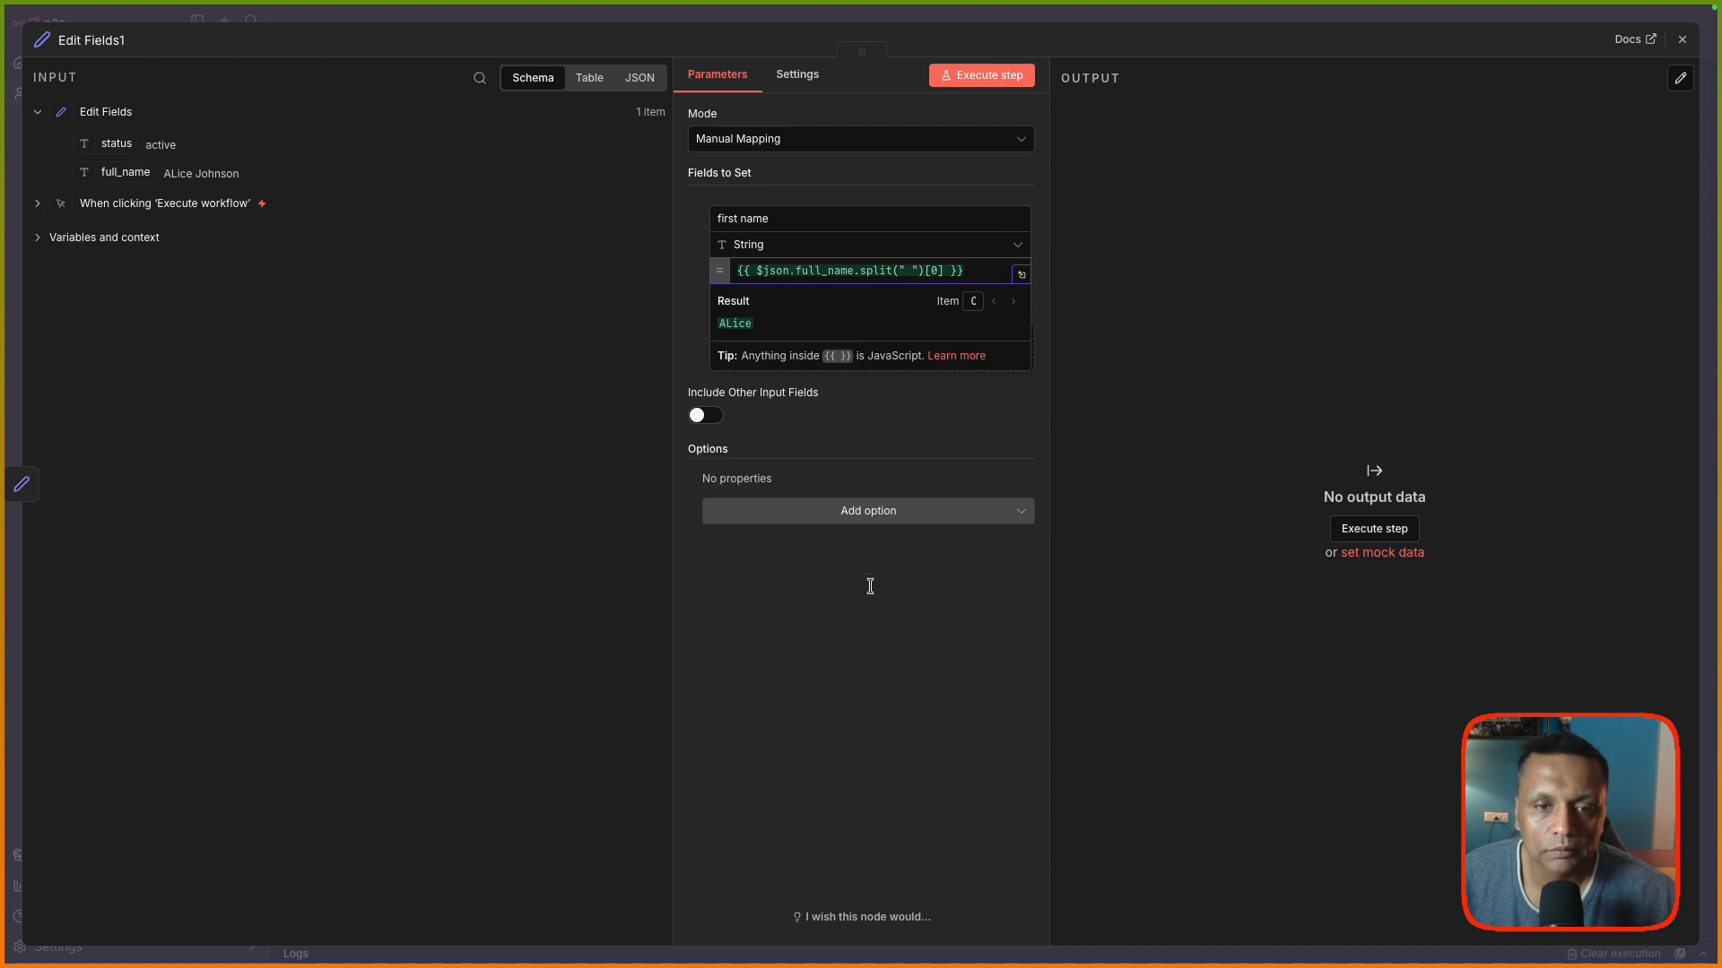
click(838, 615)
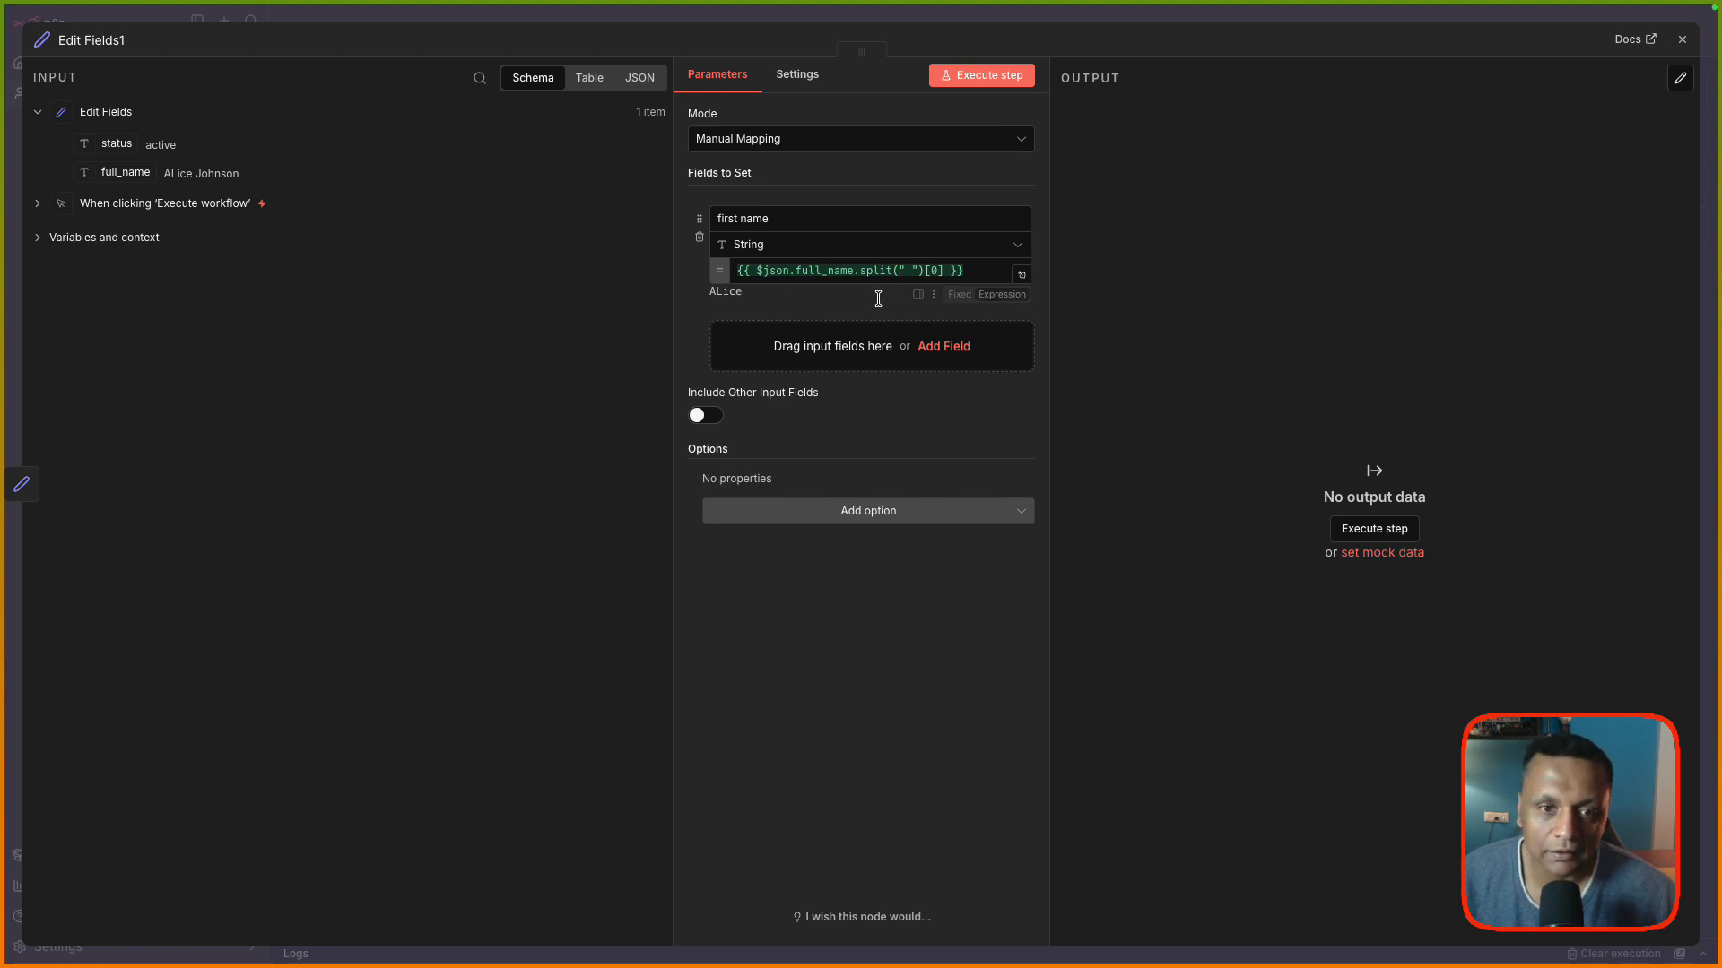
Add a string field named last name with the expression {{ $json.full_name.split(" ")[1] }}, and execute the step before returning to the canvas.
click(943, 349)
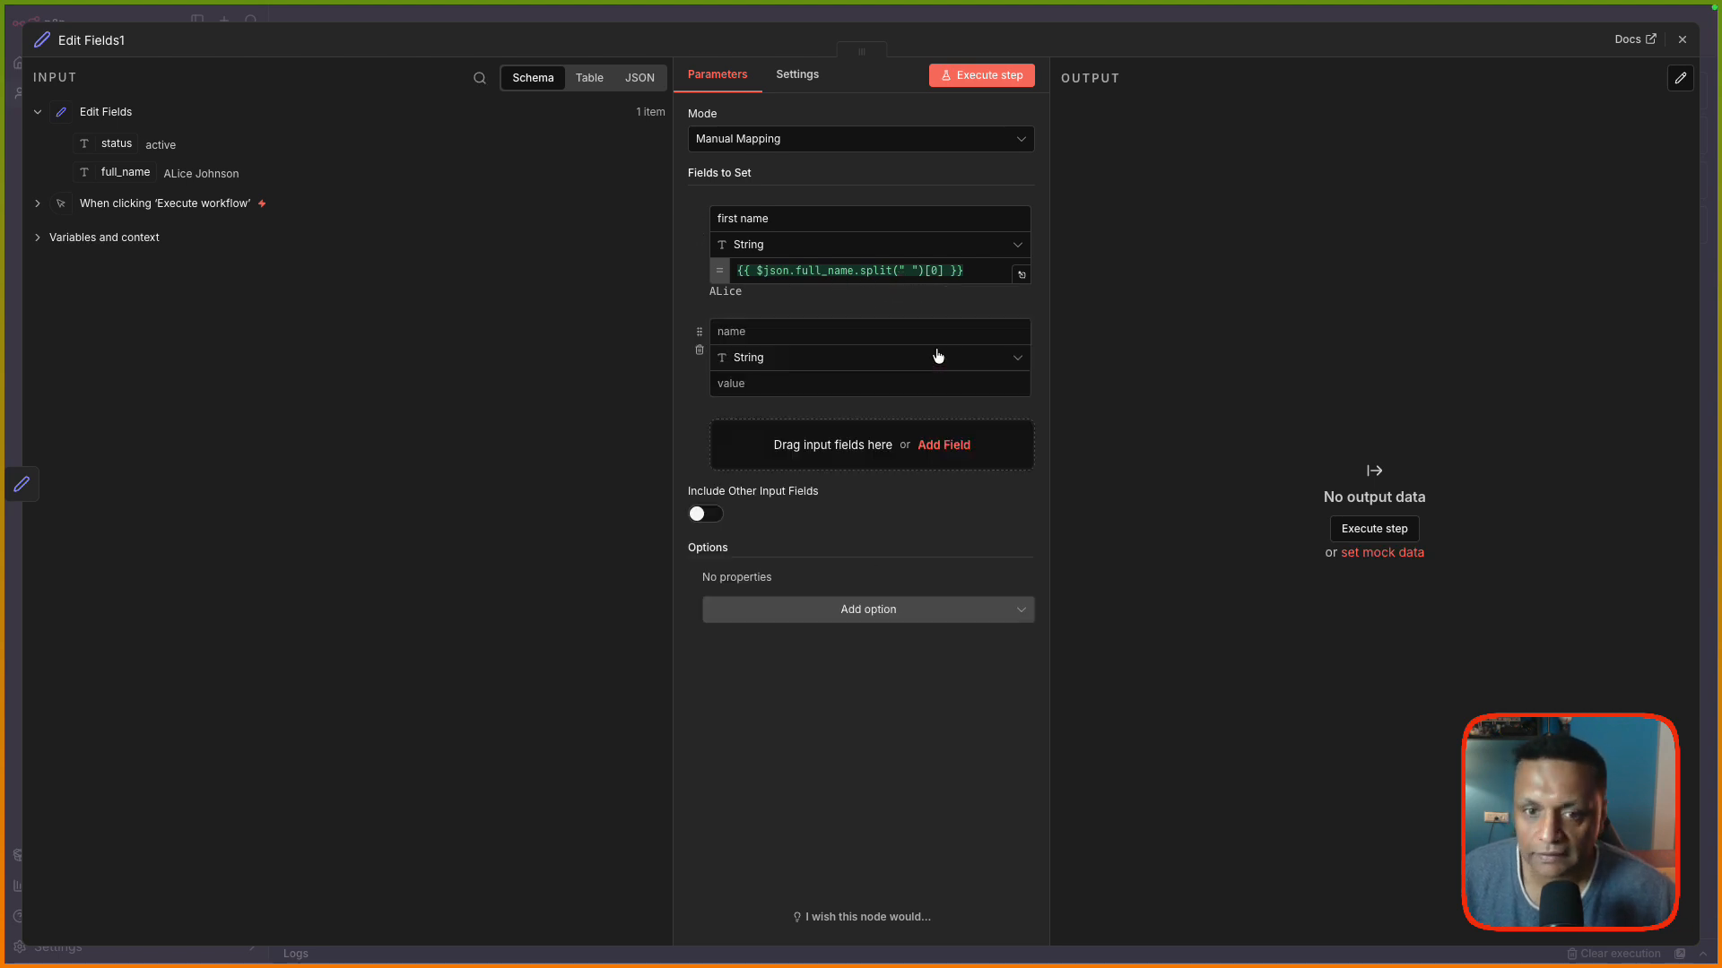
click(749, 330)
text(last)
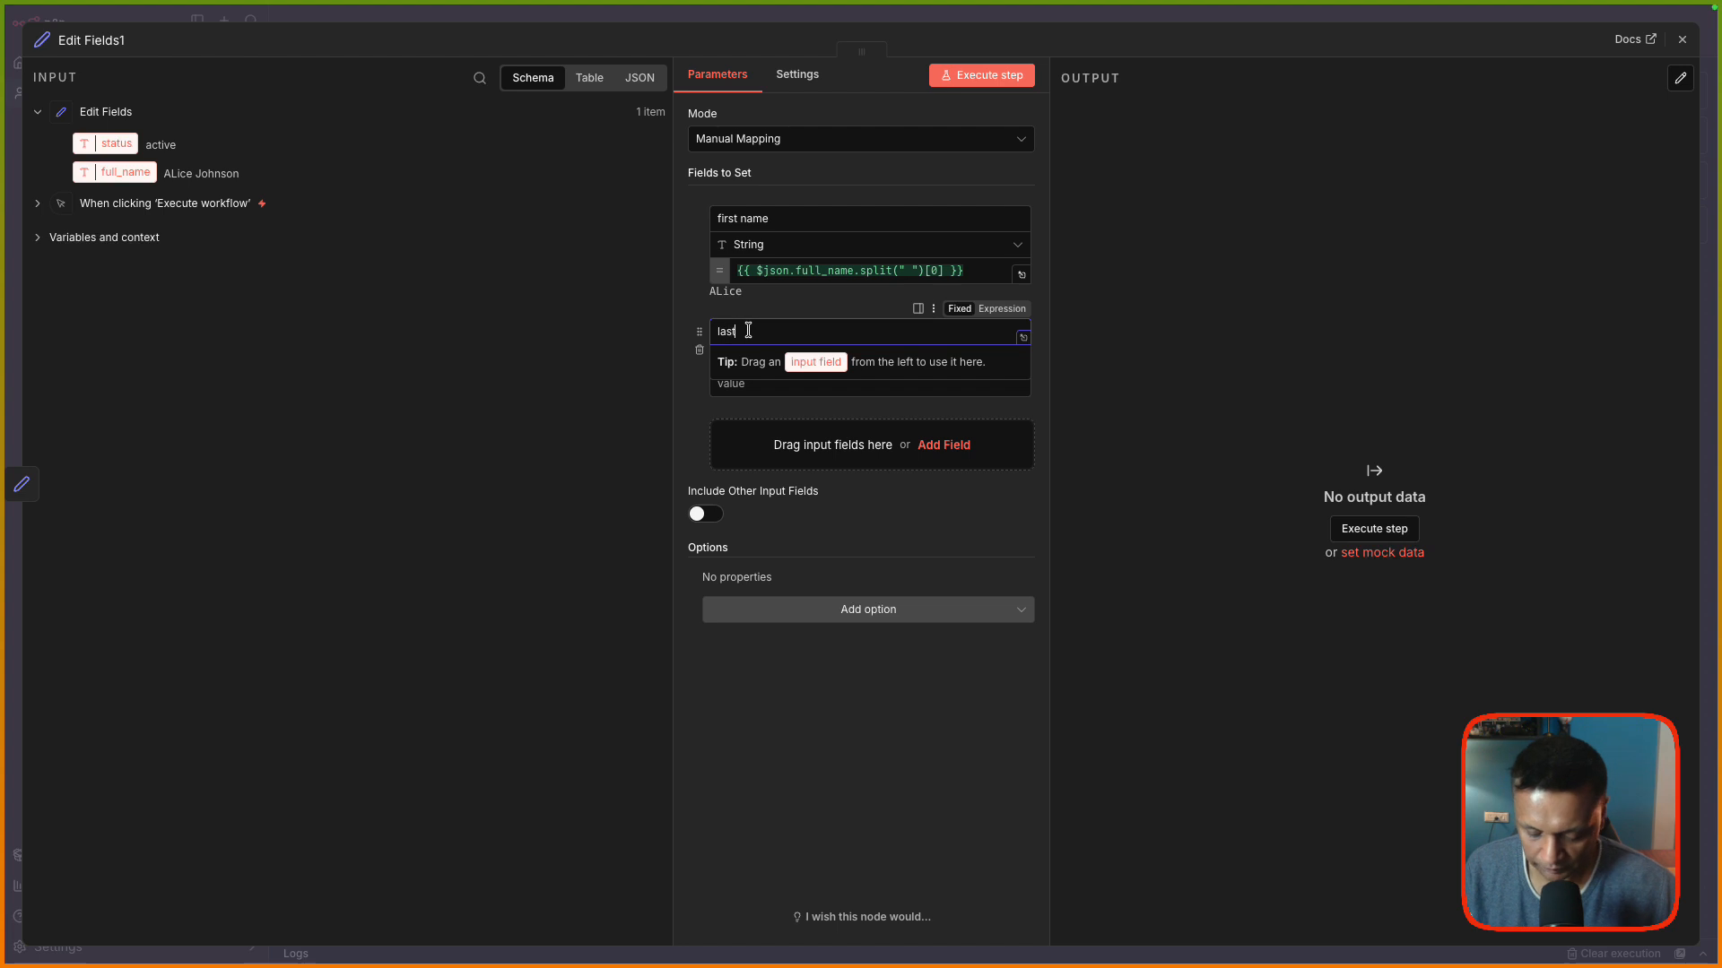
text( name)
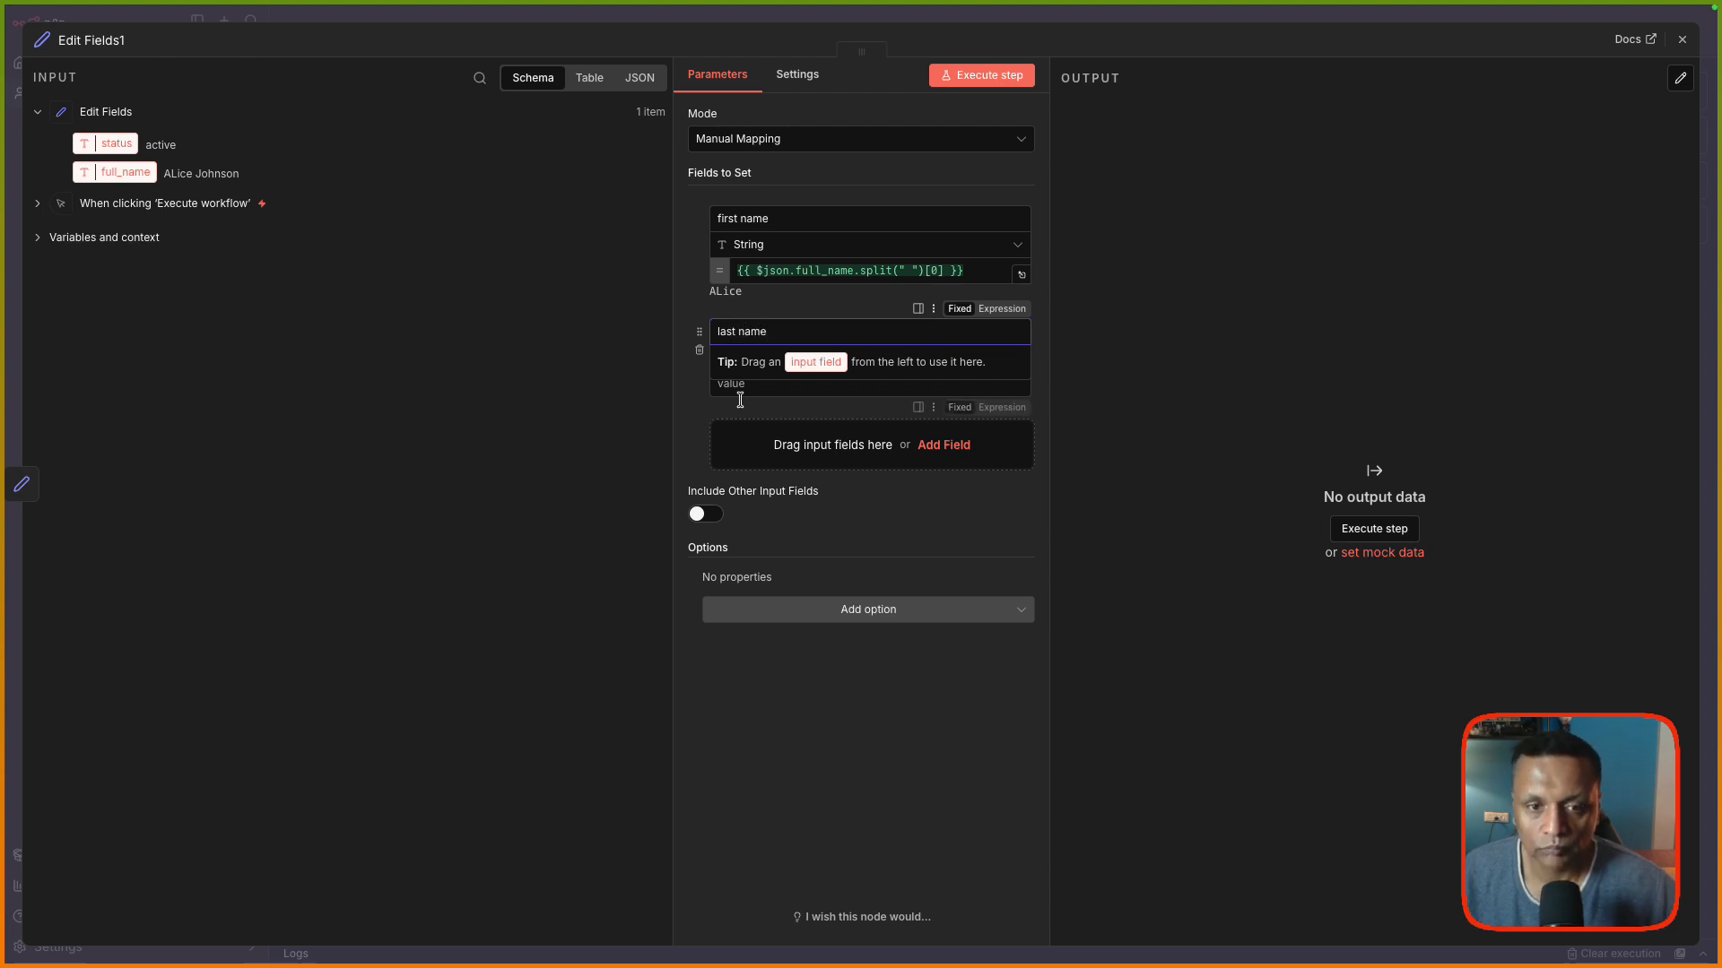
click(744, 392)
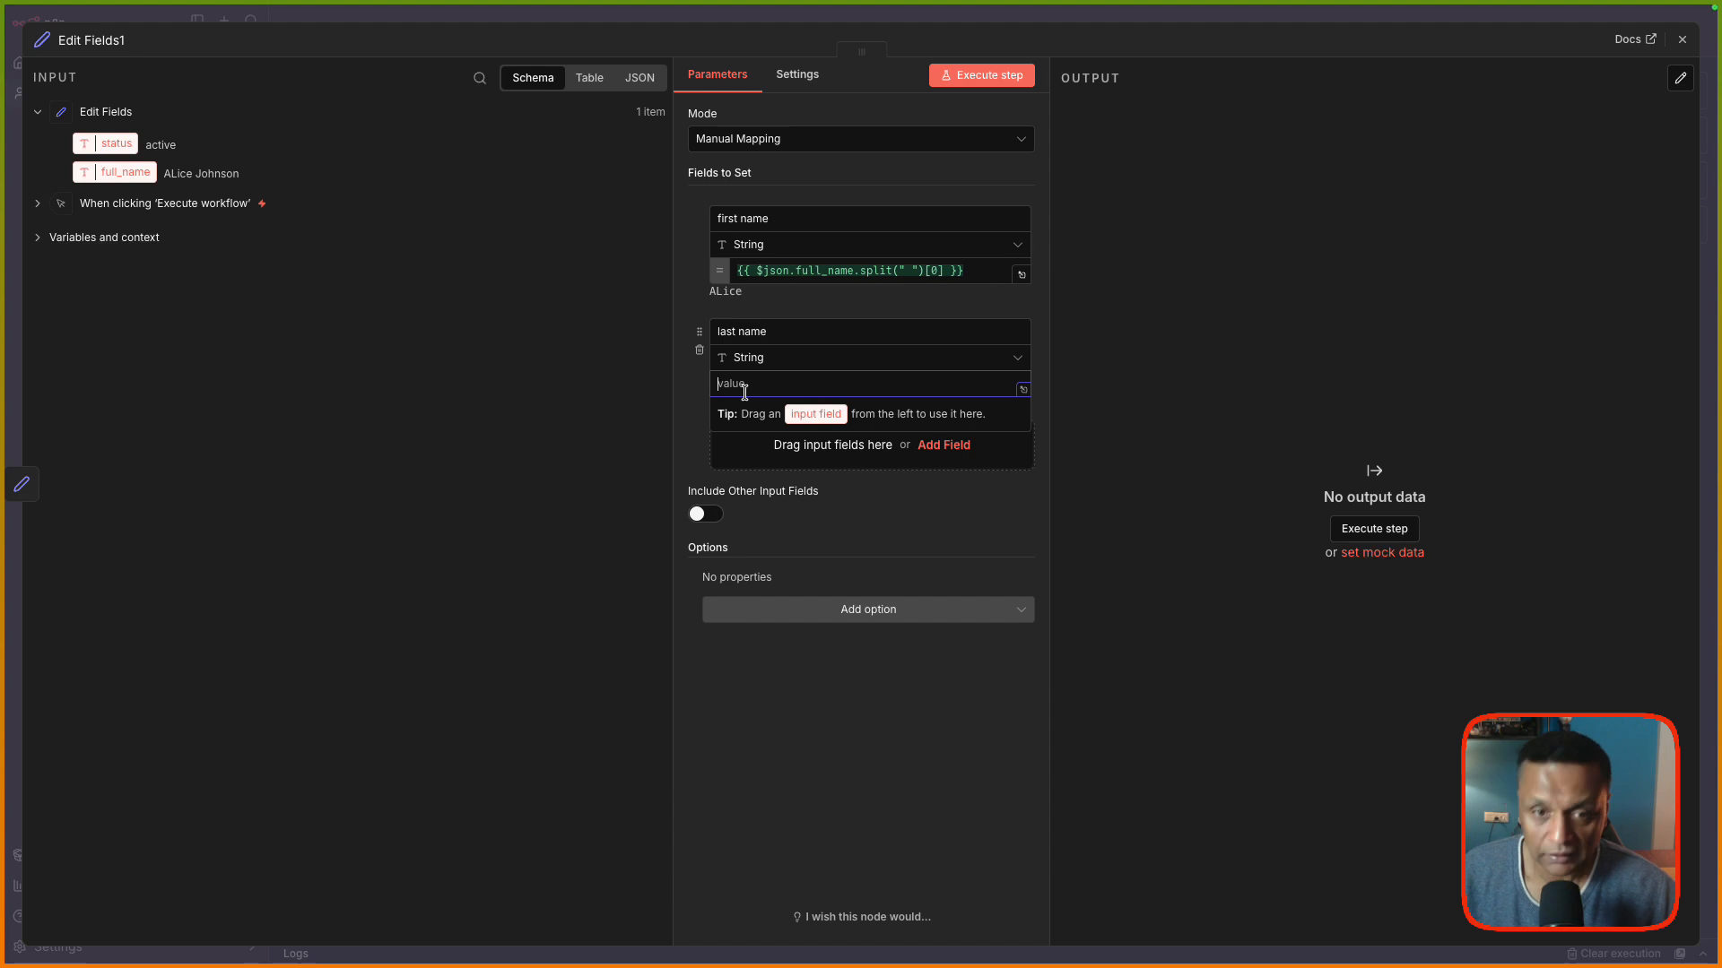
text({{ $json.full_name.split(" ")[0] }})
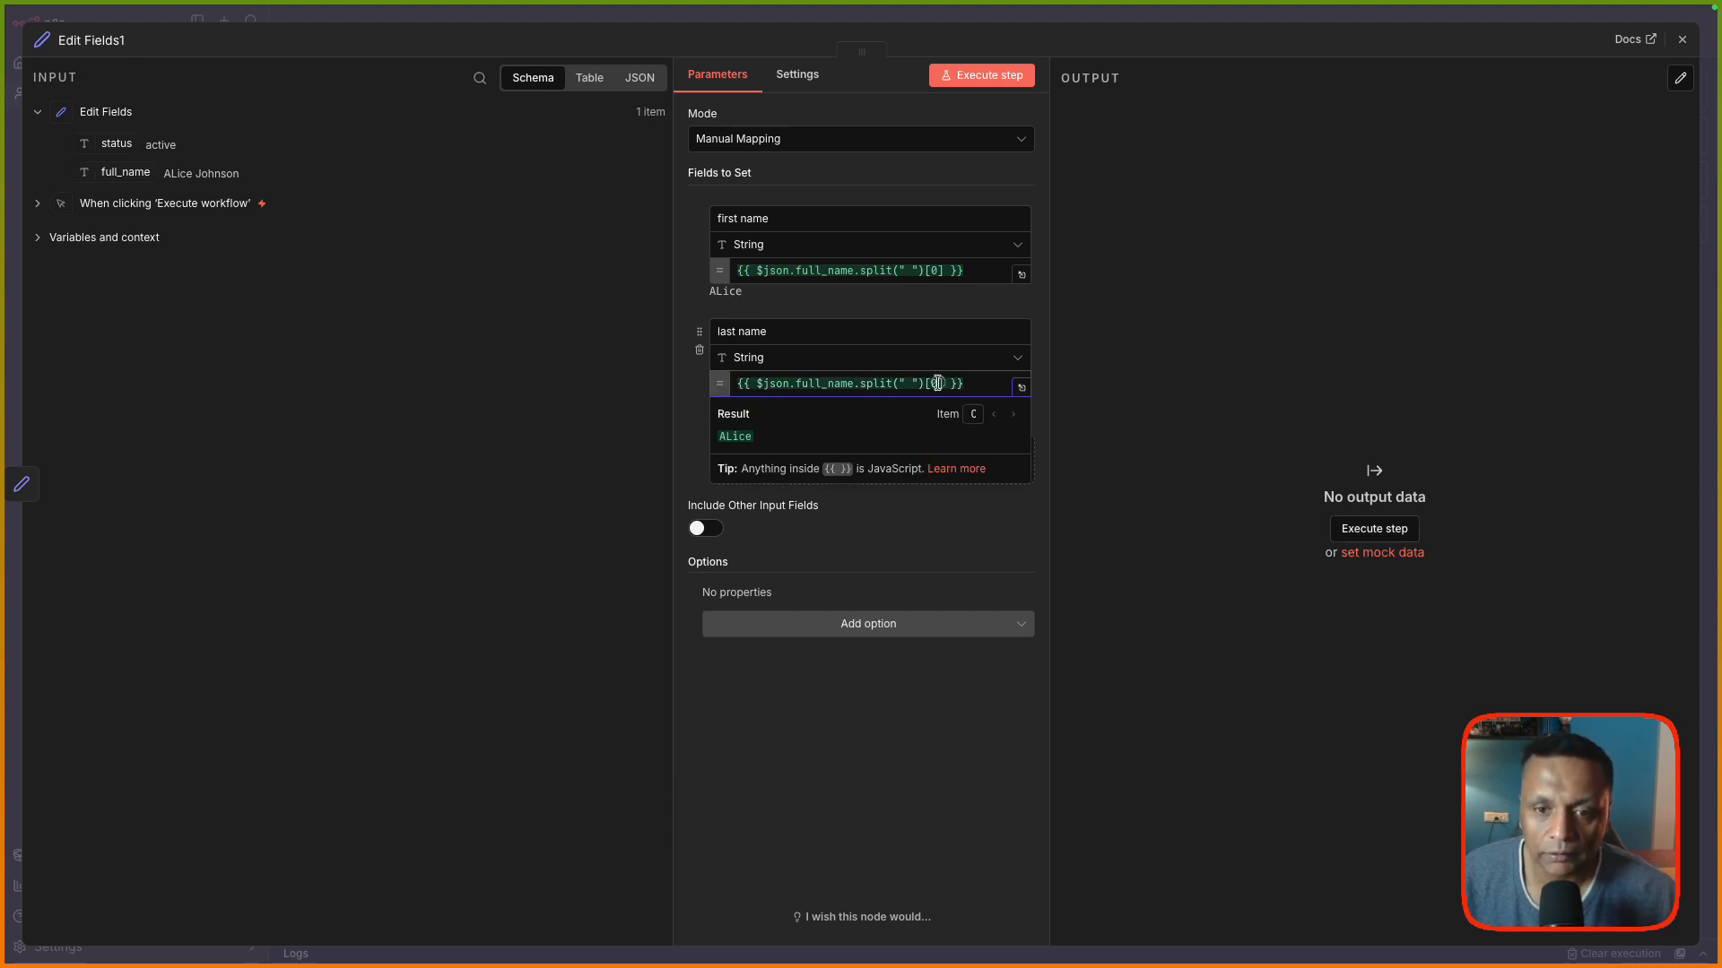
key(BackSpace)
text(1)
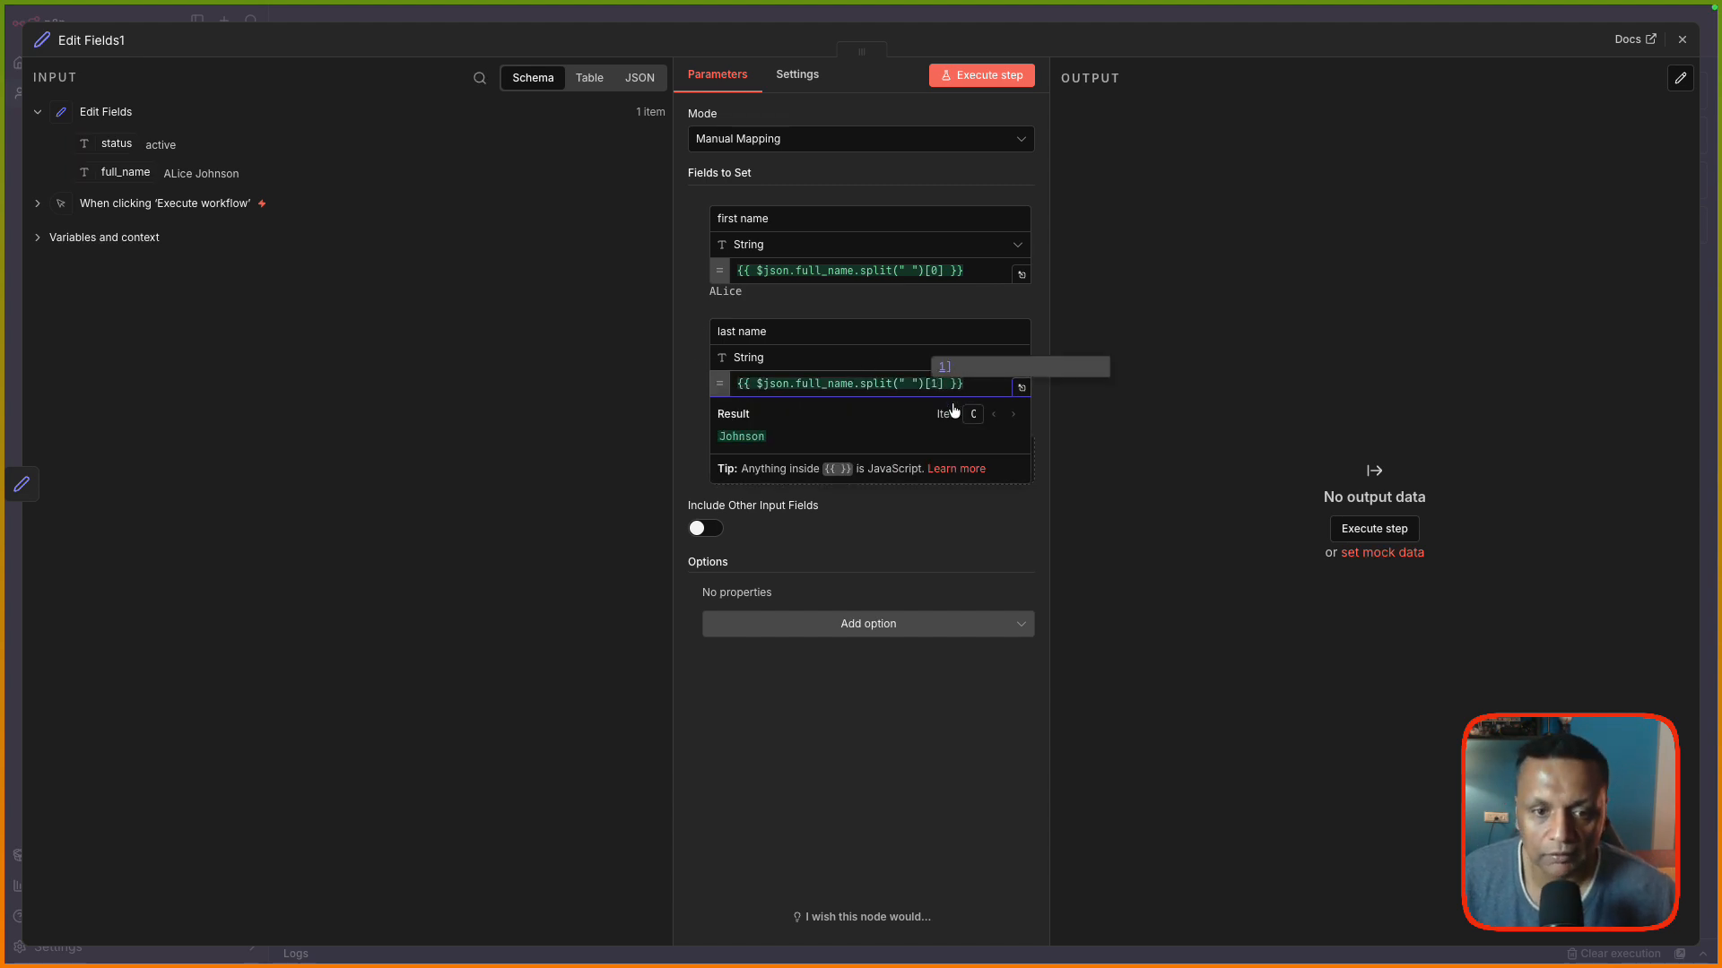
click(884, 696)
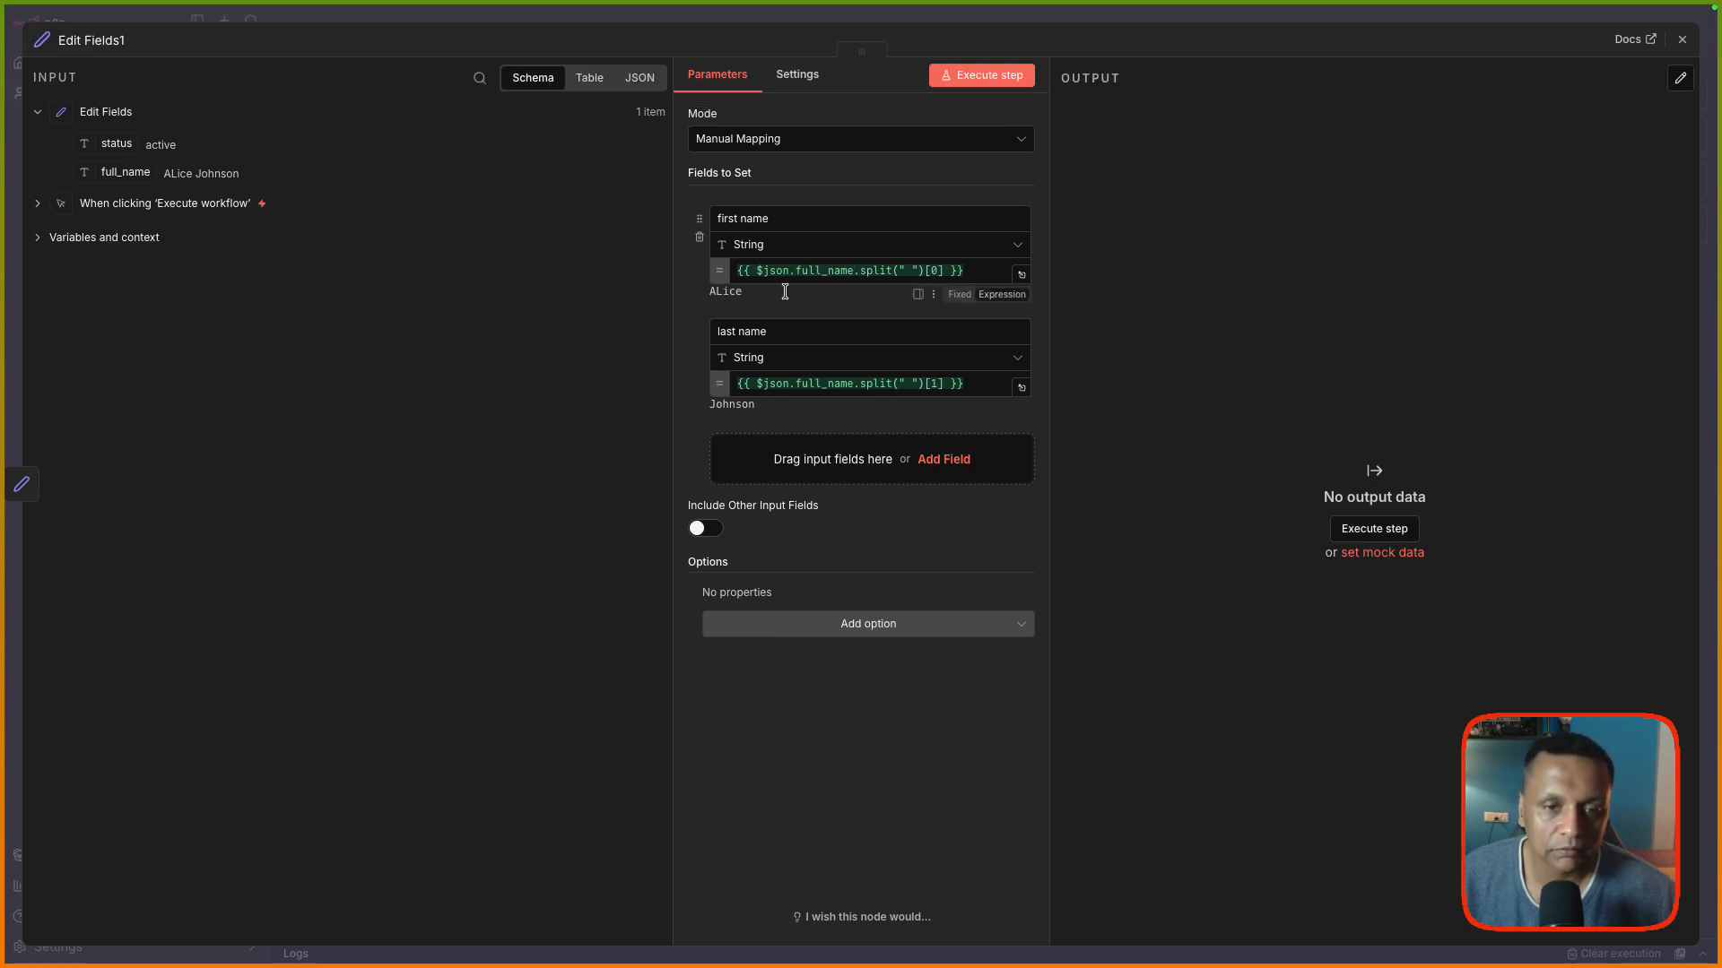
click(1008, 85)
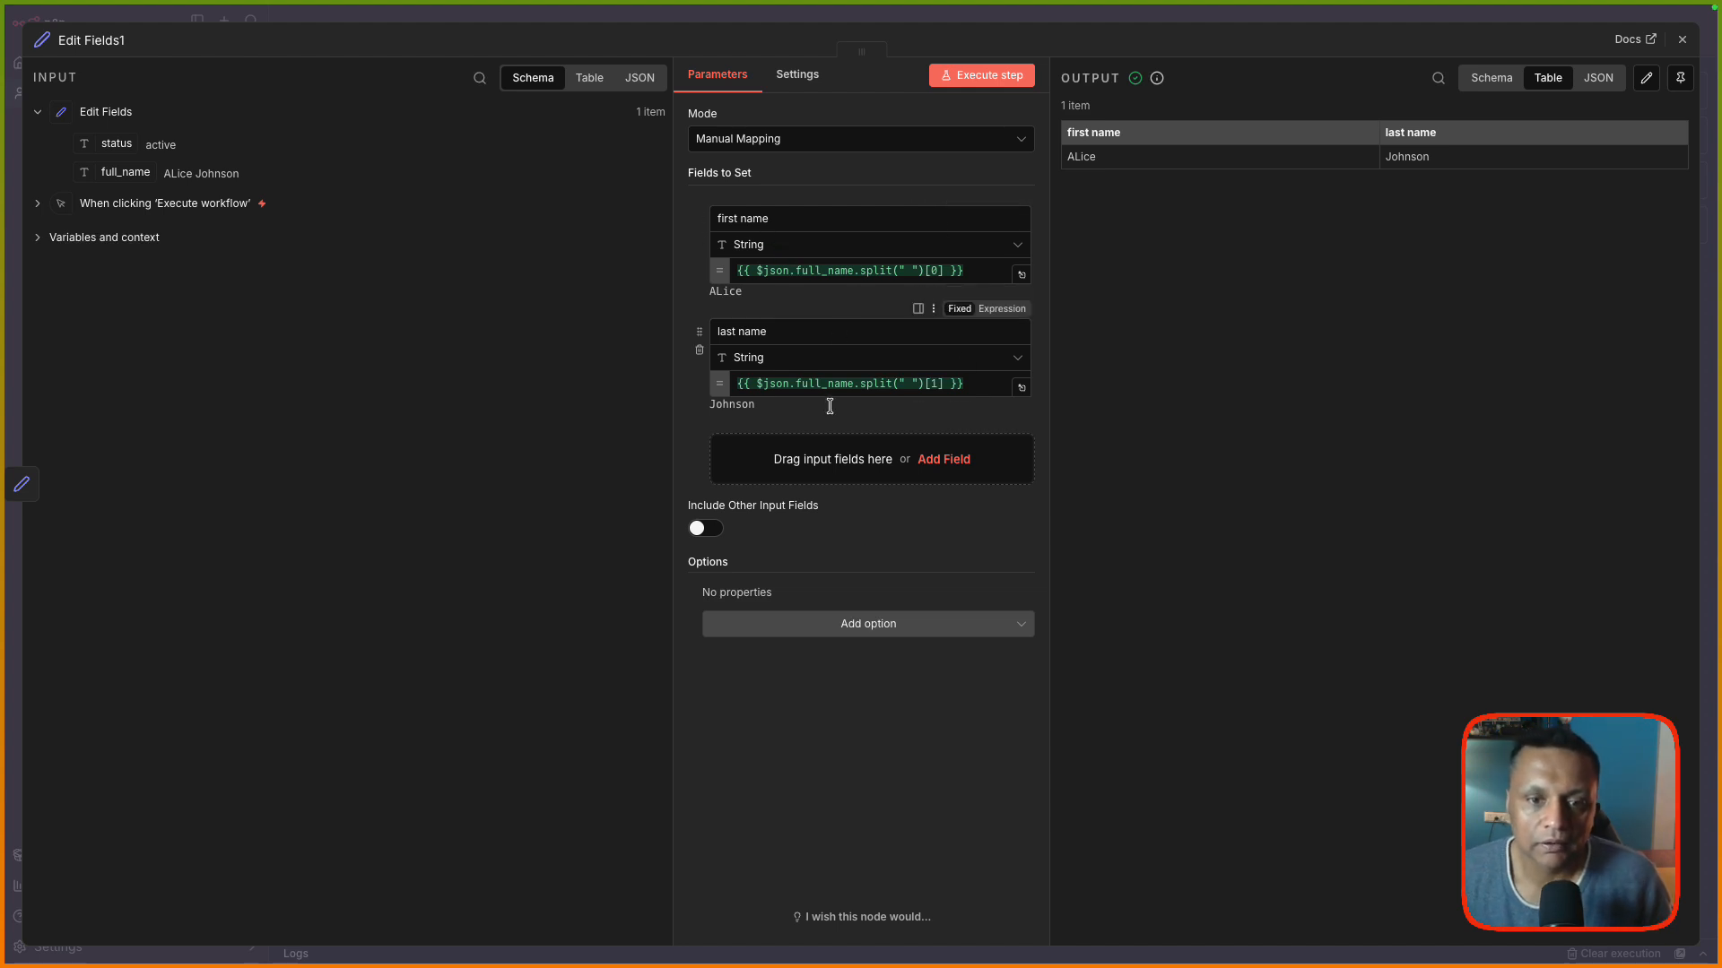
click(1683, 39)
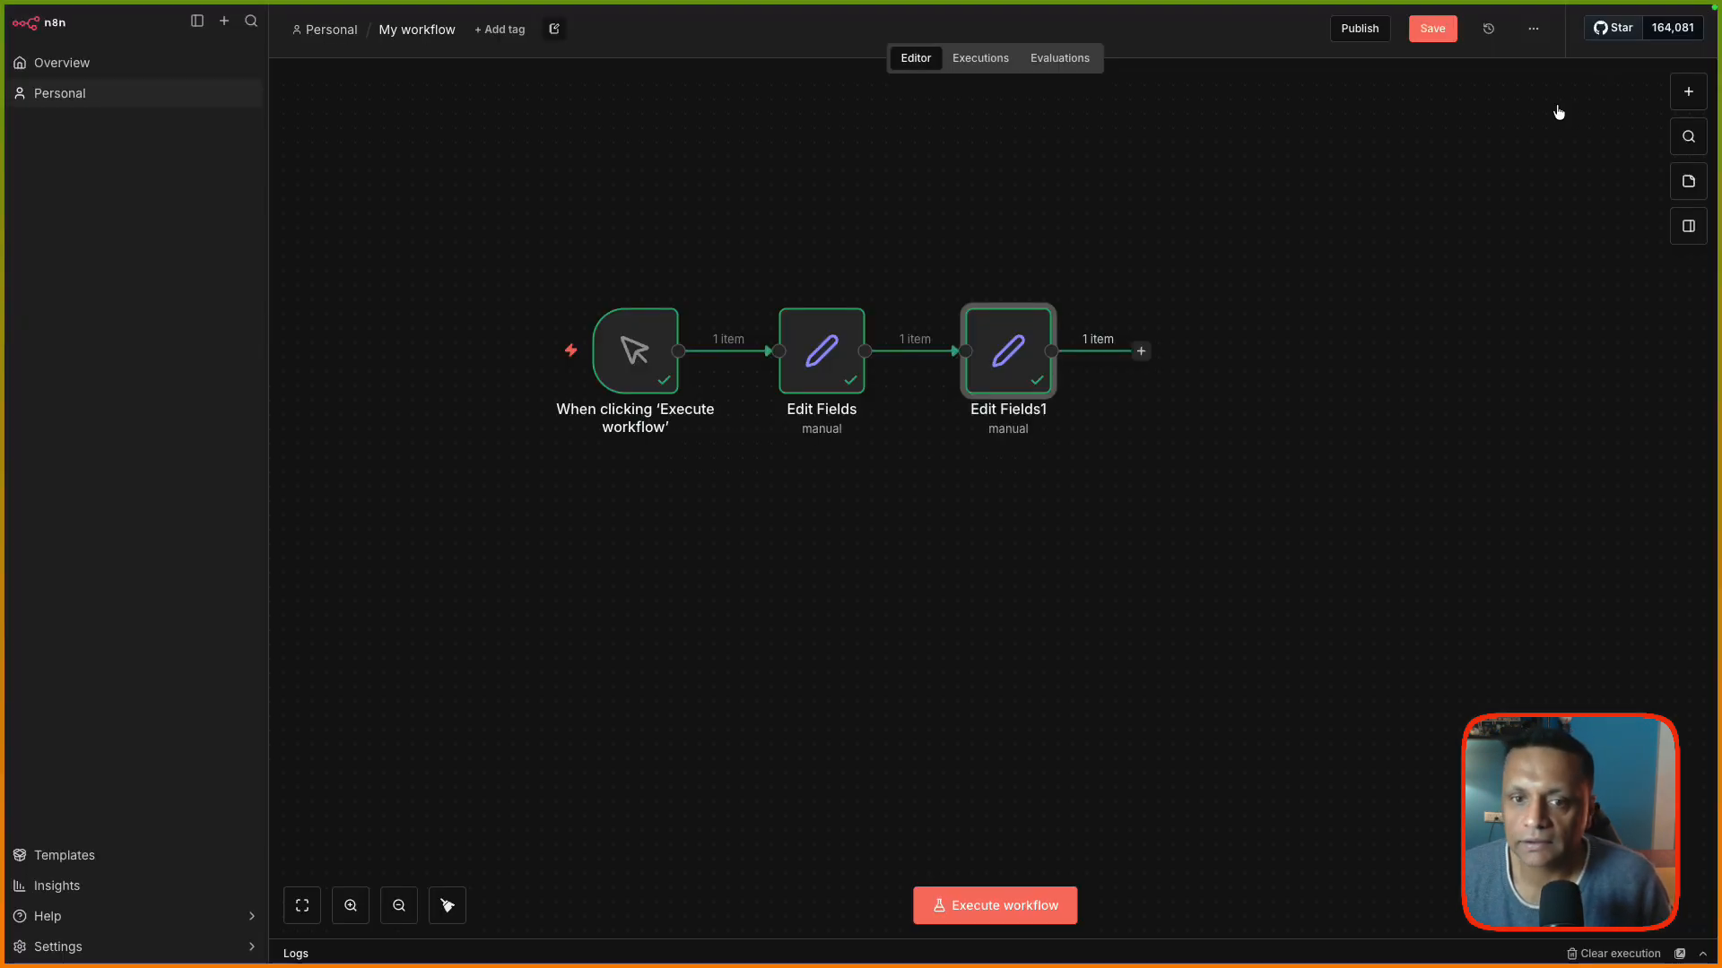
Add a string field named date with the expression {{new Date().toISOString()}} to the first Edit Fields node.
double_click(831, 369)
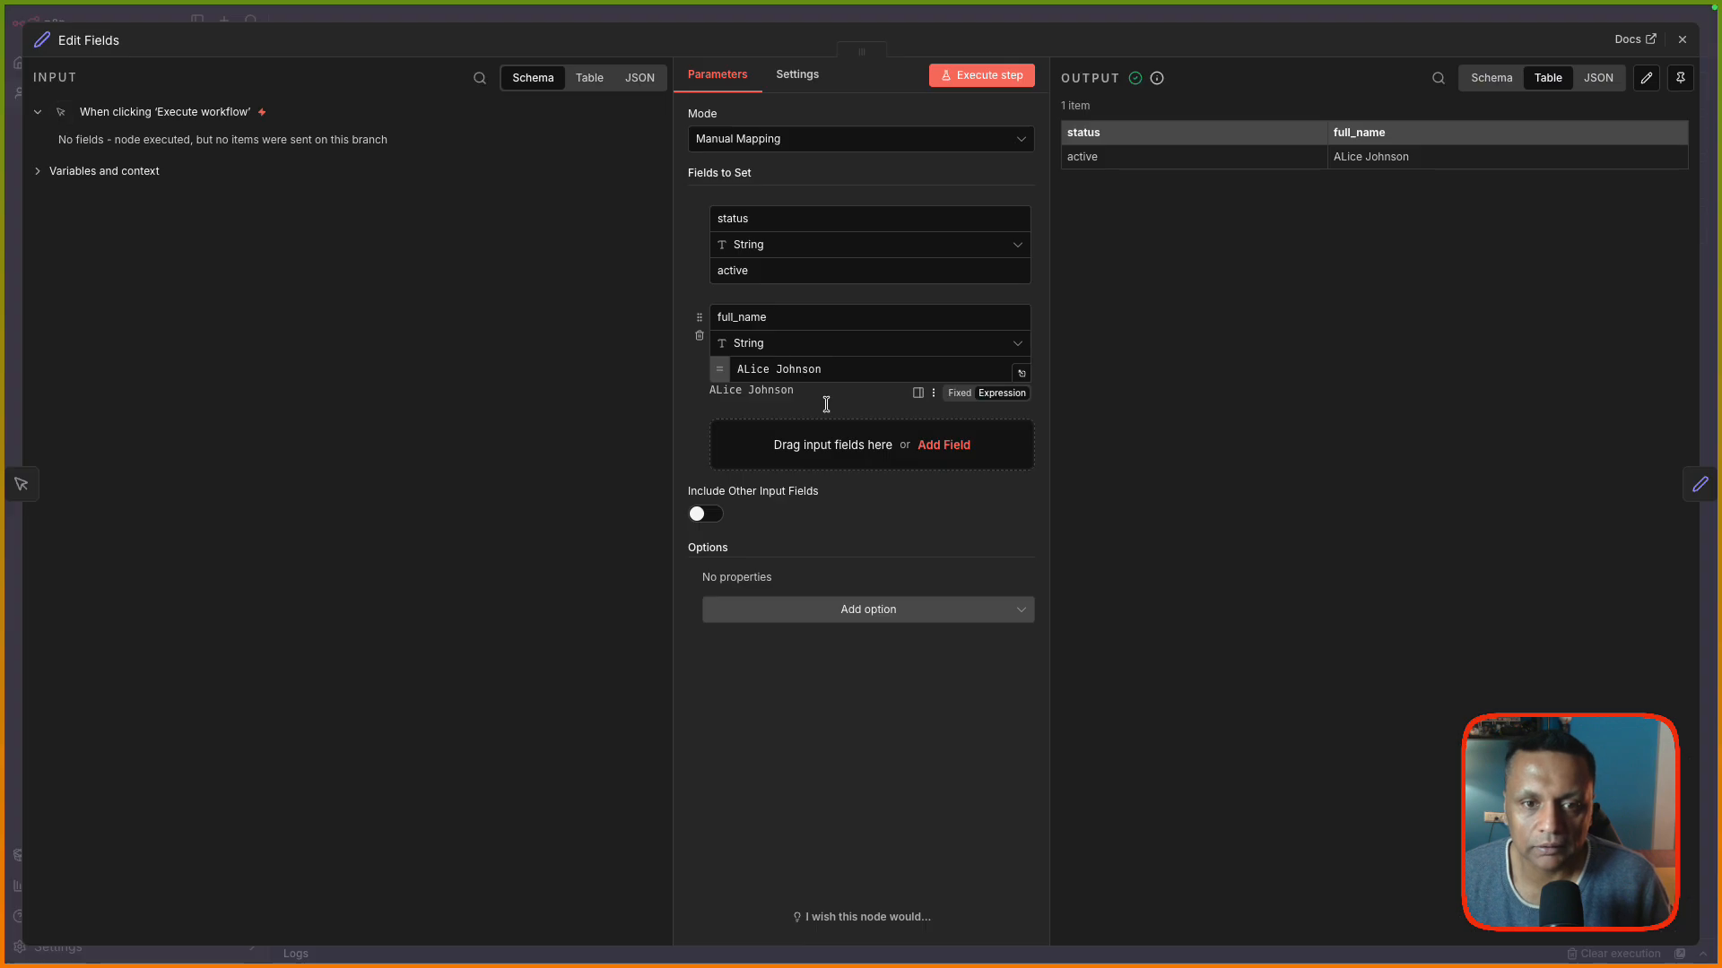
click(939, 444)
click(807, 431)
text(date)
click(782, 481)
click(1001, 506)
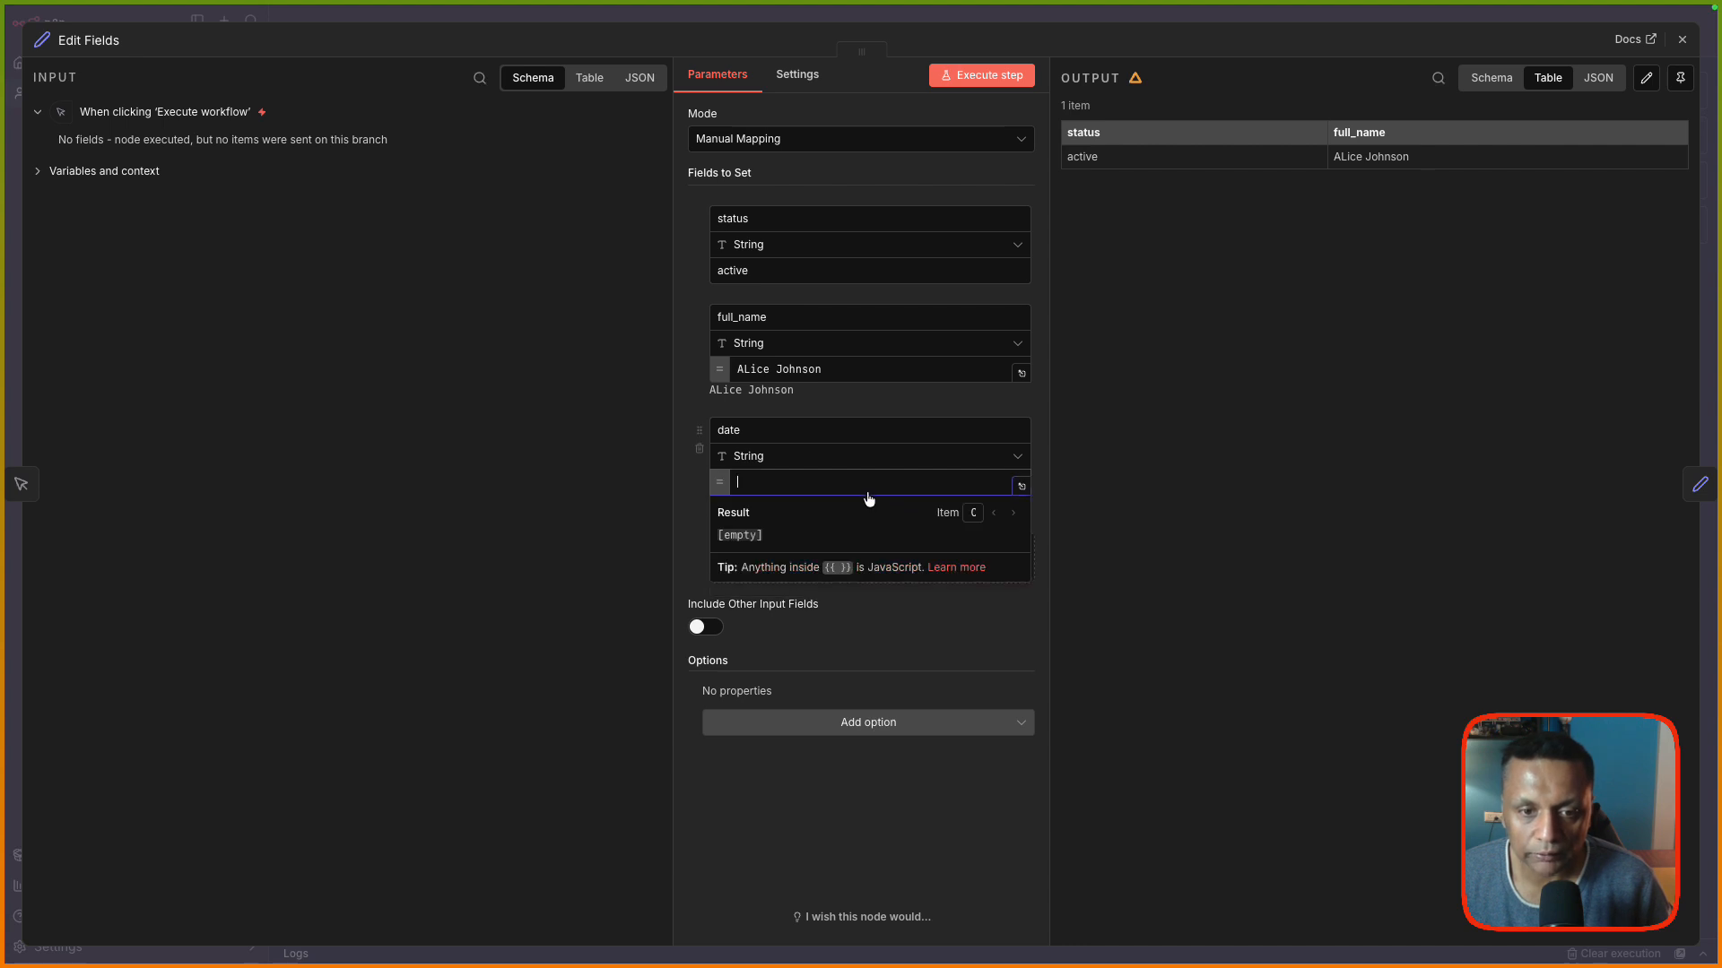
text({{new Date().toISOString()}})
key(Return)
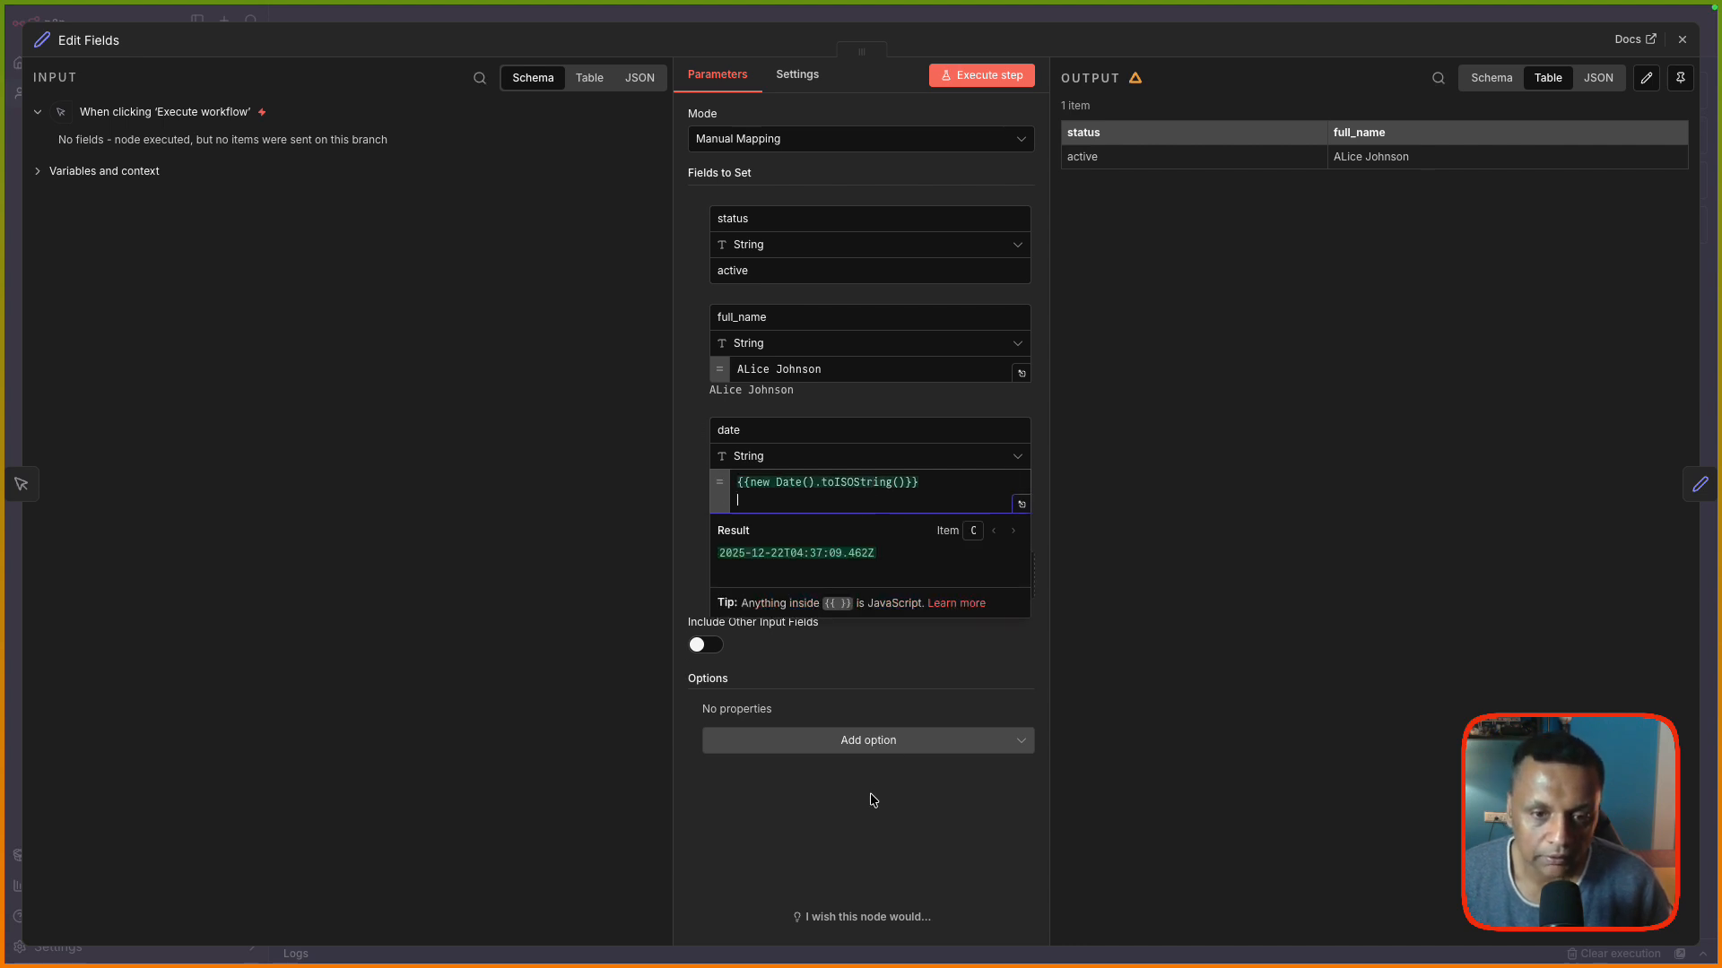
key(BackSpace)
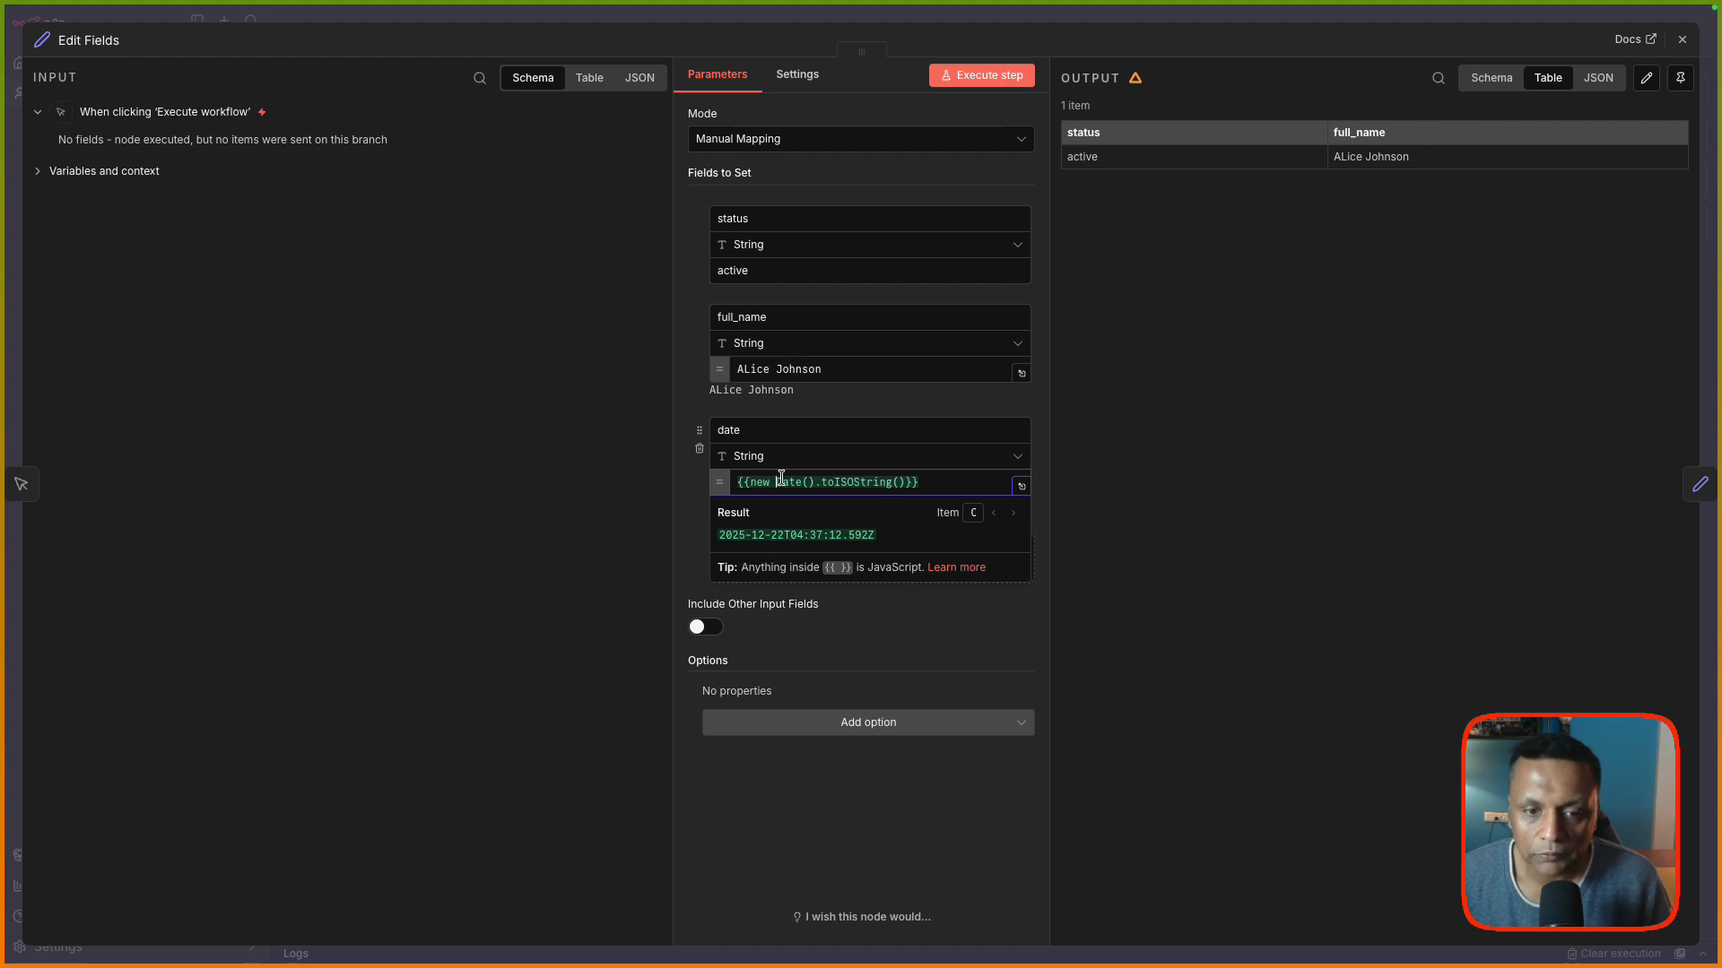
Try the date expression without the space as {{newDate().toISOString()}}, and restore it to {{new Date().toISOString()}}.
key(BackSpace)
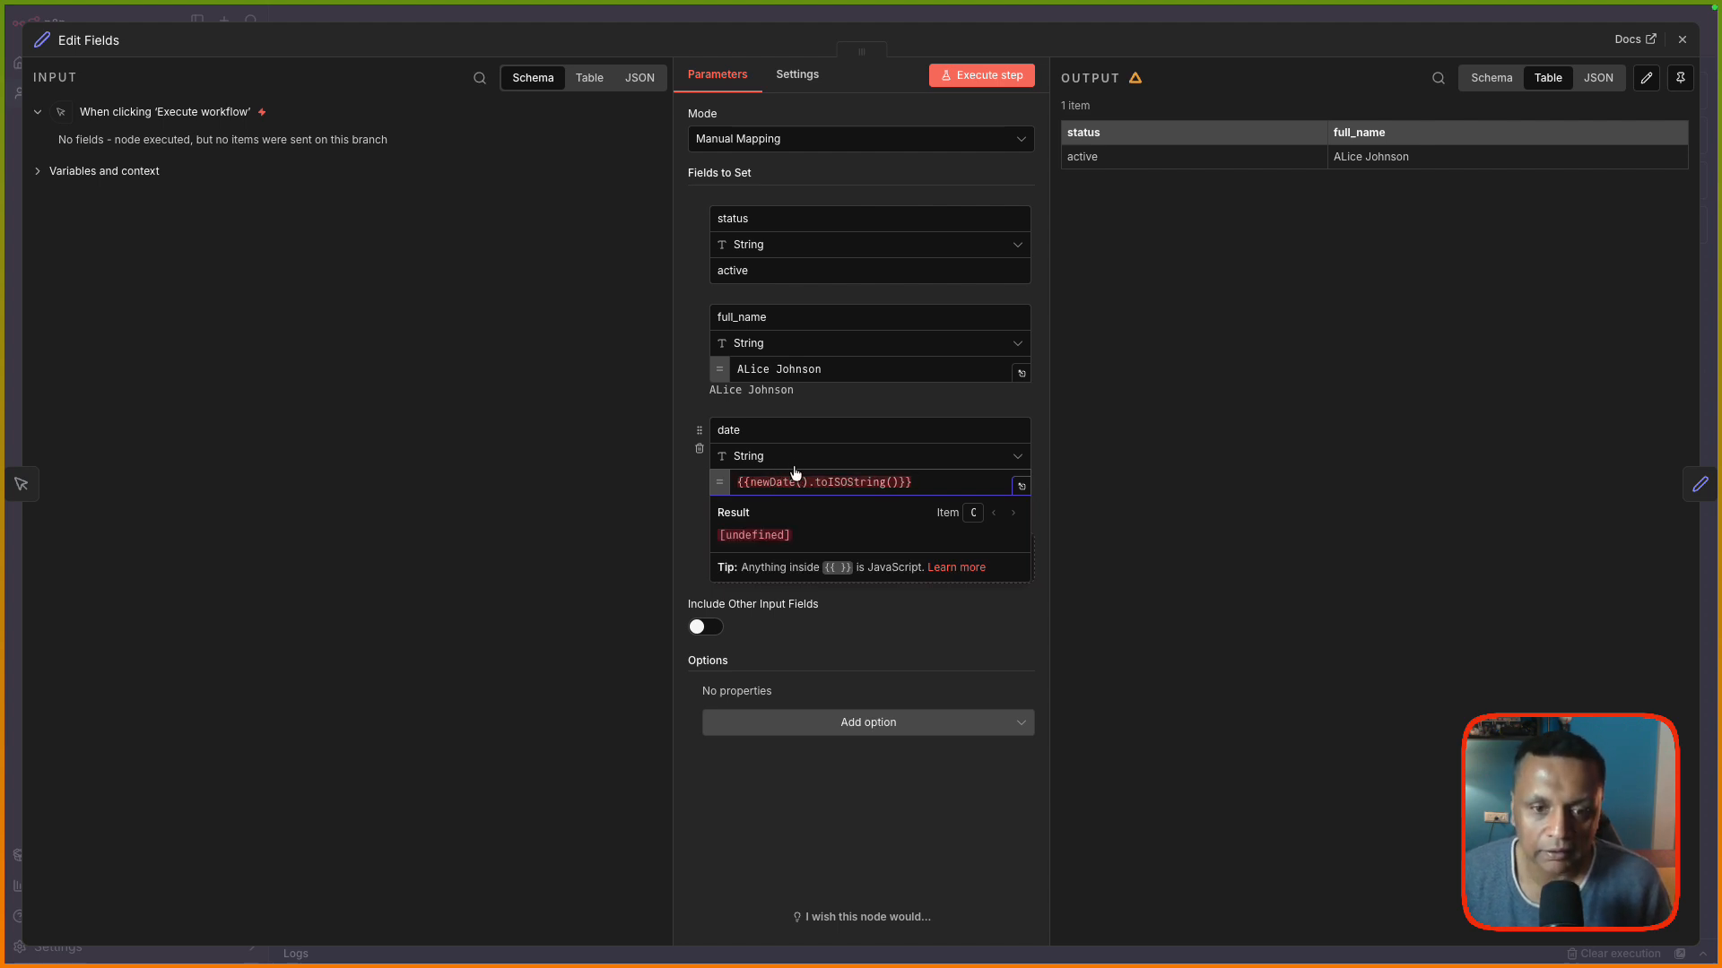
click(876, 801)
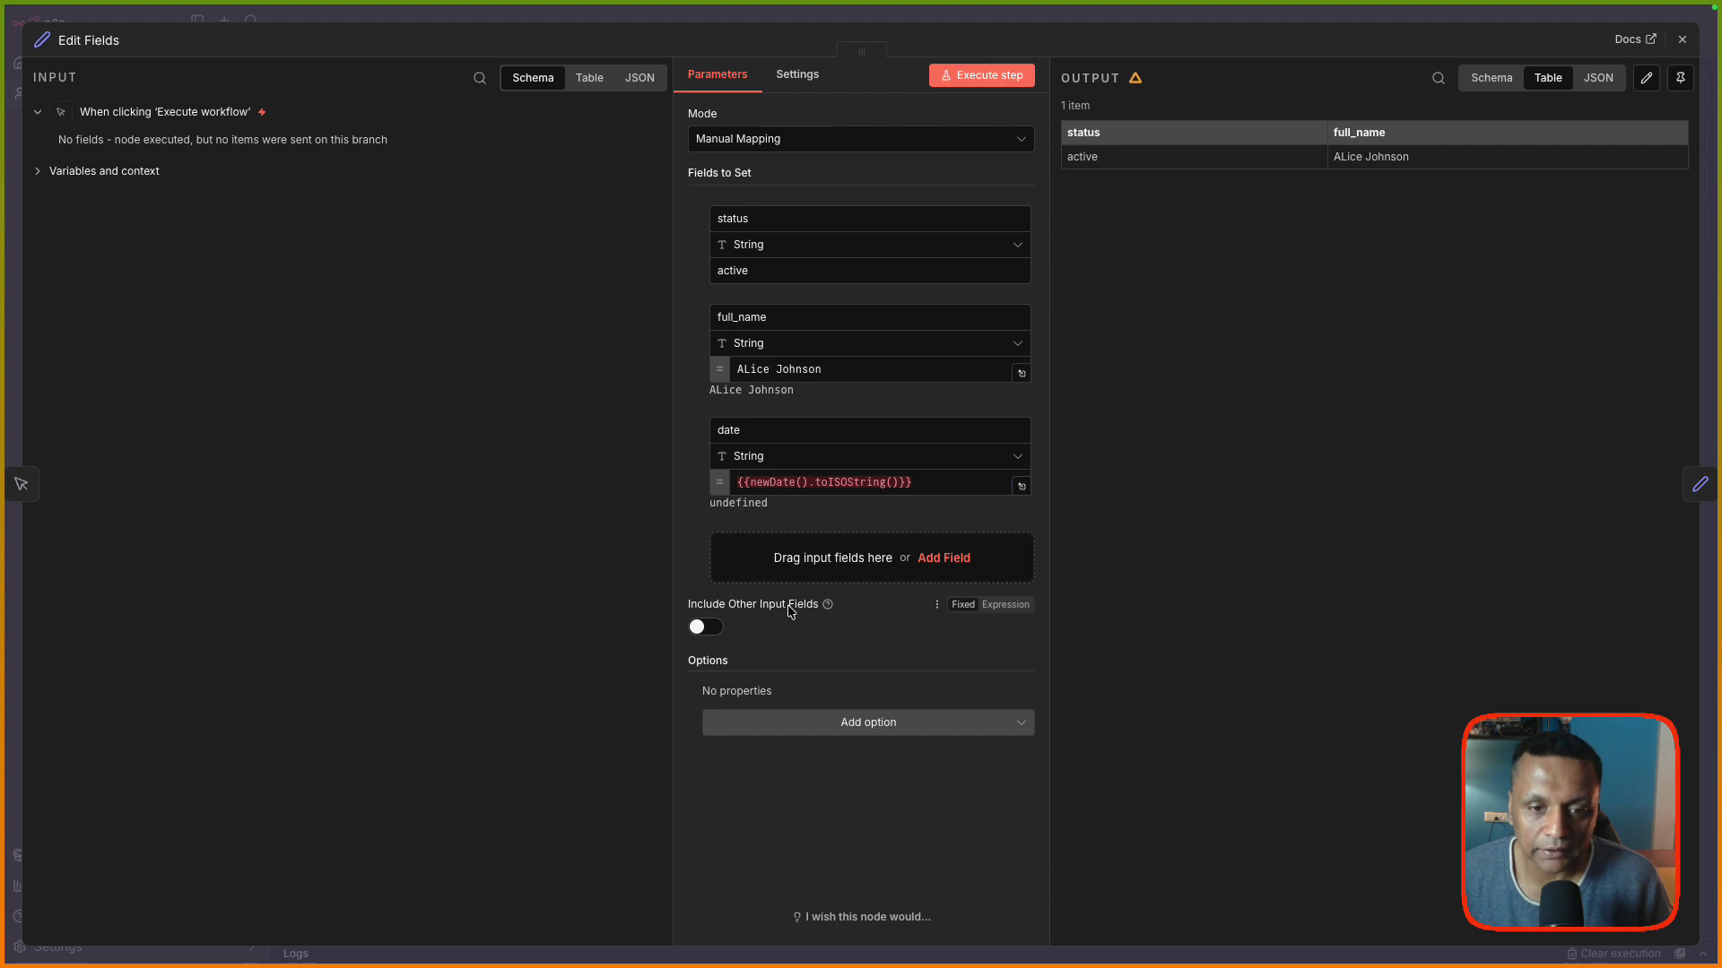
click(770, 483)
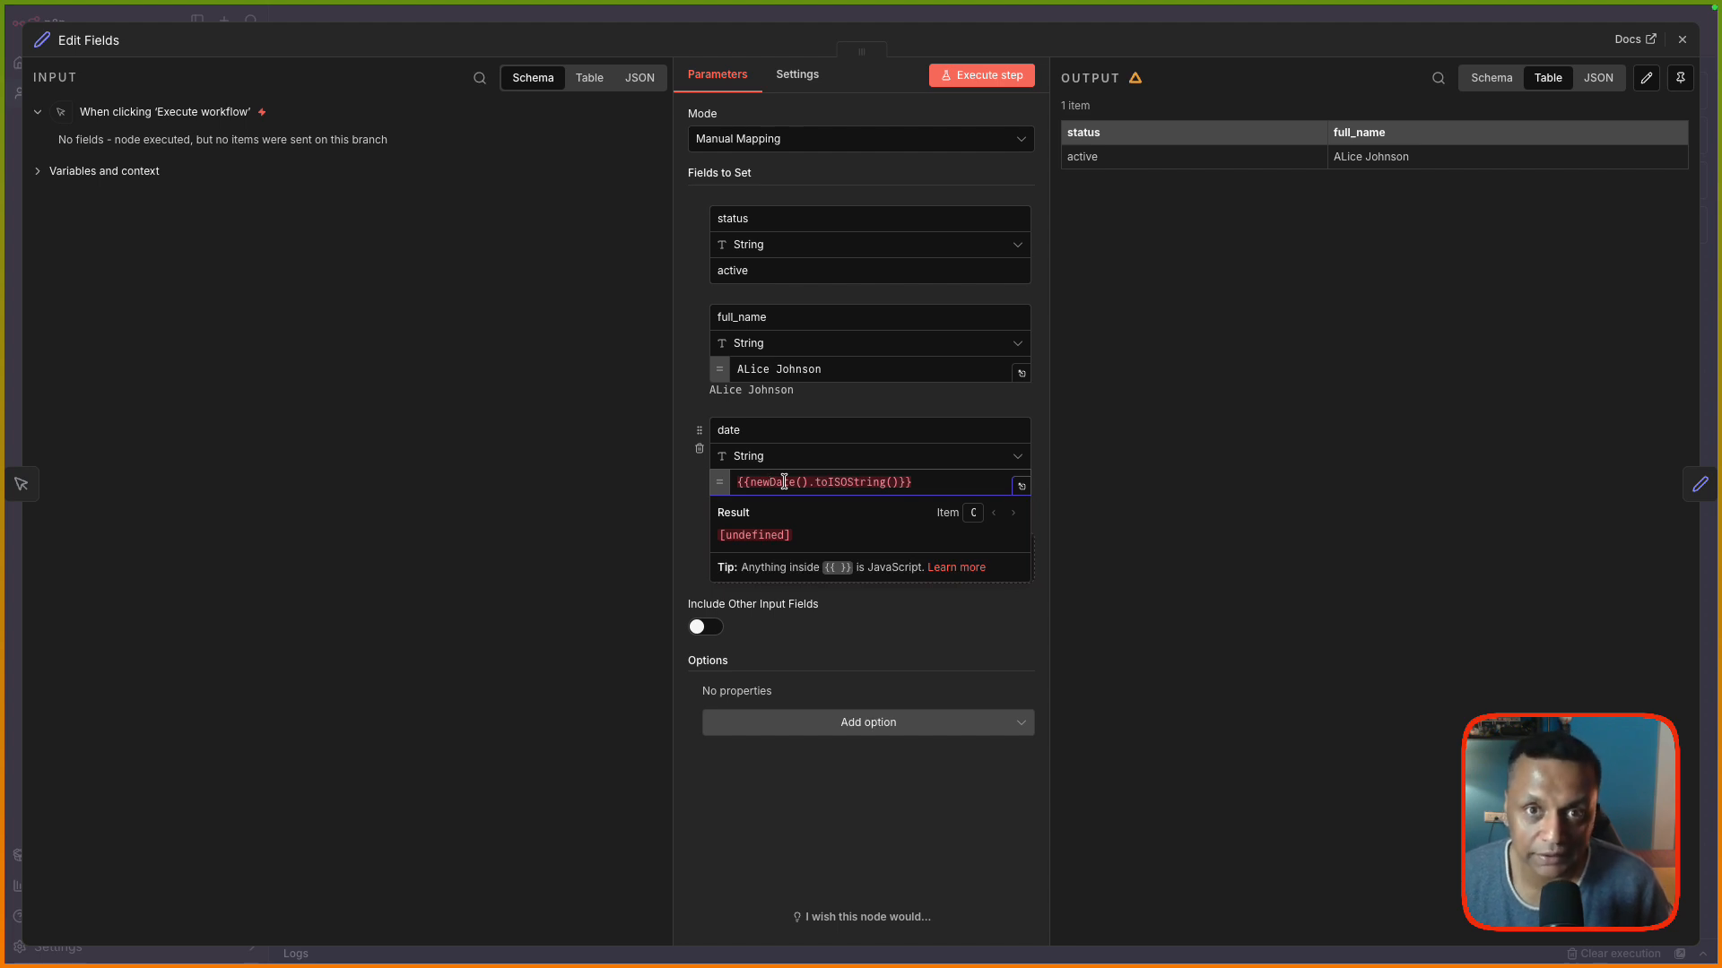
click(843, 810)
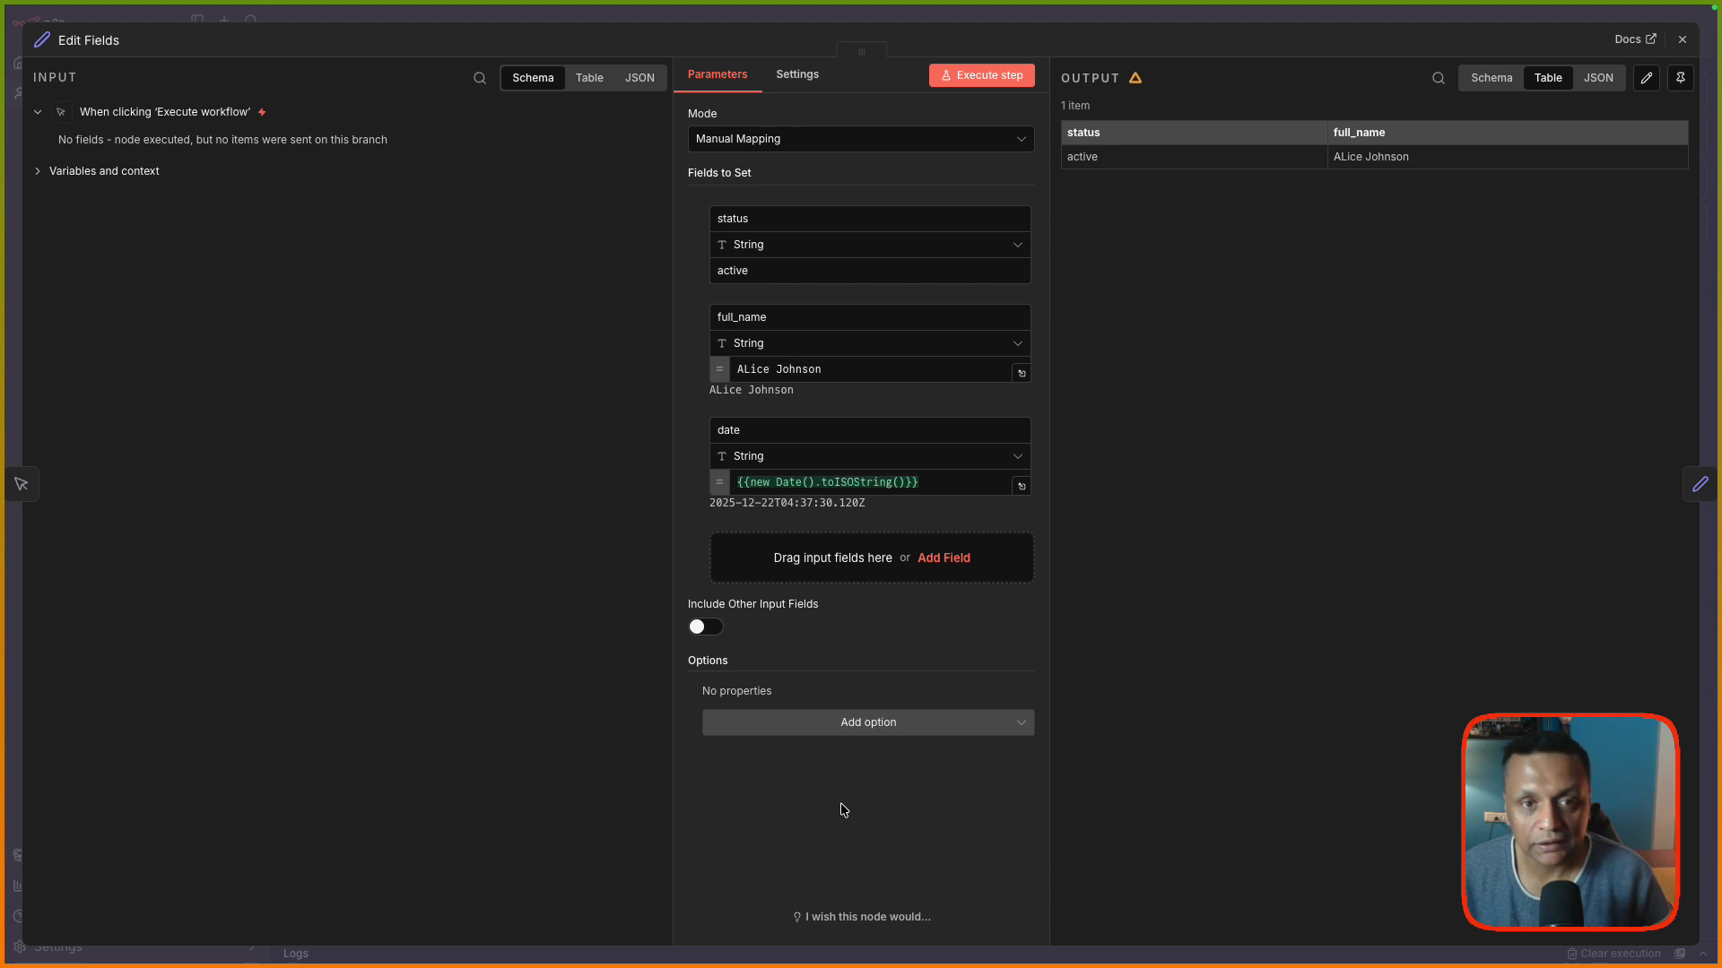